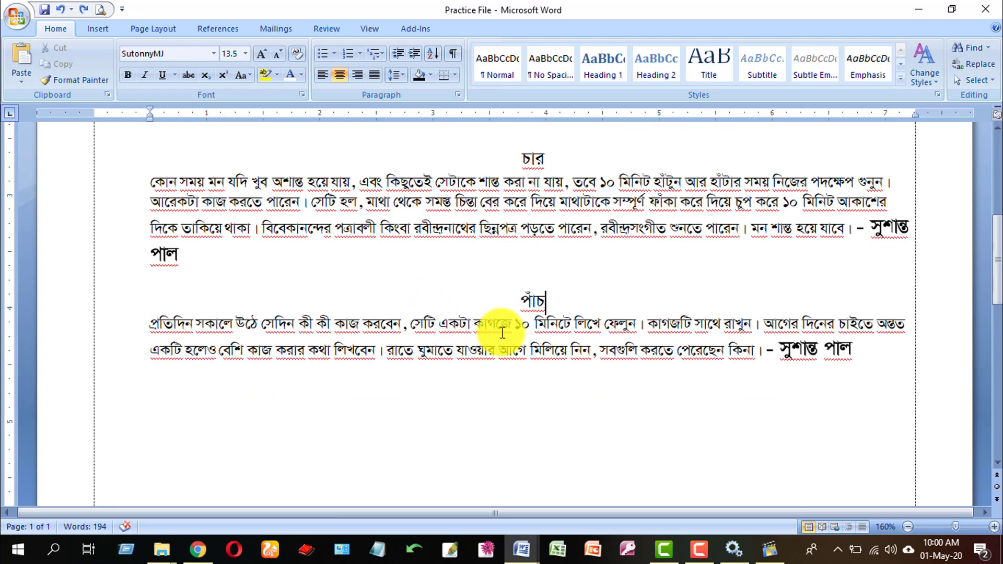
Look through the document's five numbered sections to compare their headings and paragraphs
{"action": "scroll", "coordinate": [358, 369], "scroll_direction": "up", "scroll_amount": 5}
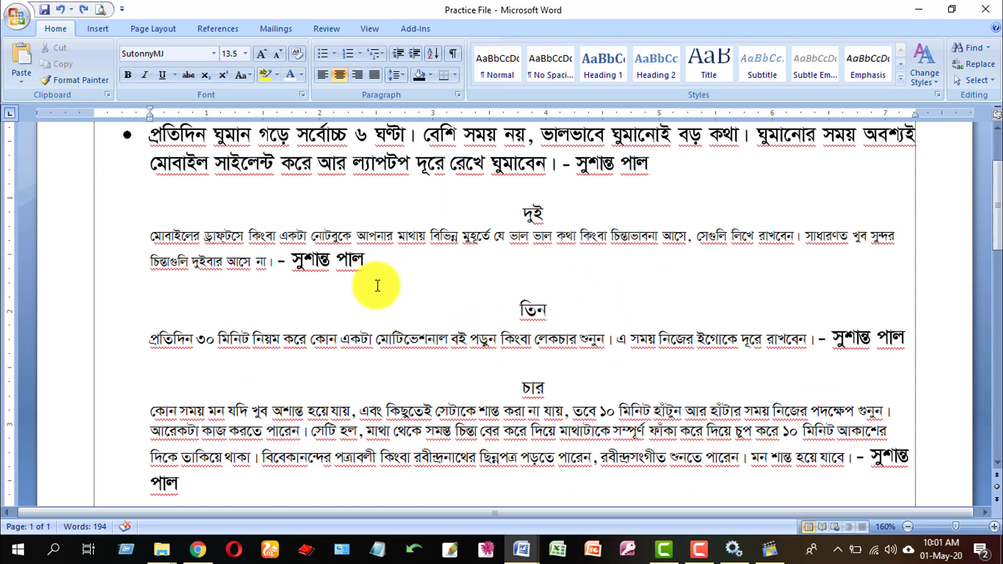
{"action": "scroll", "coordinate": [397, 209], "scroll_direction": "up", "scroll_amount": 2}
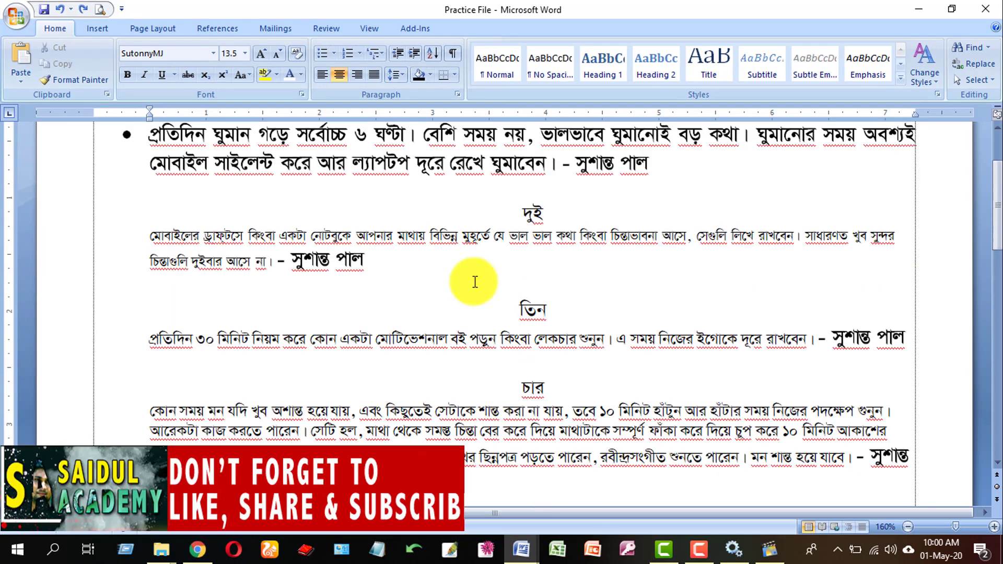
{"action": "scroll", "coordinate": [468, 283], "scroll_direction": "down", "scroll_amount": 3}
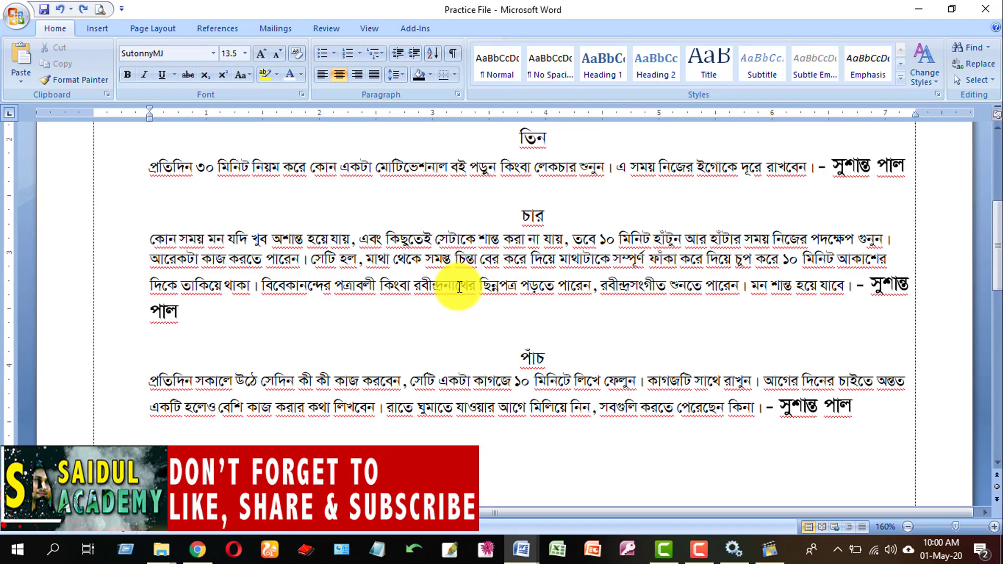
{"action": "scroll", "coordinate": [444, 313], "scroll_direction": "down", "scroll_amount": 1}
{"action": "scroll", "coordinate": [357, 322], "scroll_direction": "up", "scroll_amount": 5}
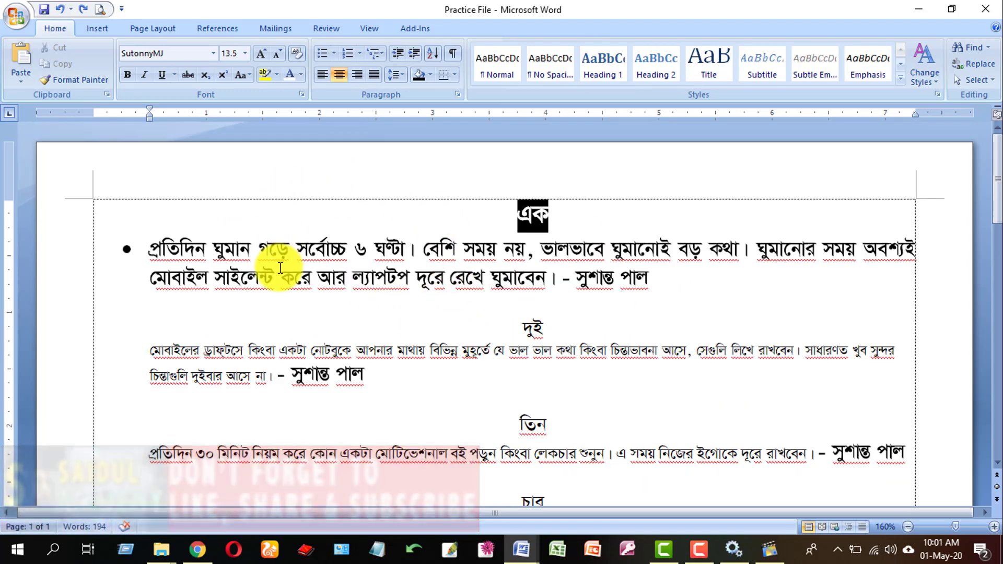
{"action": "scroll", "coordinate": [472, 280], "scroll_direction": "down", "scroll_amount": 1}
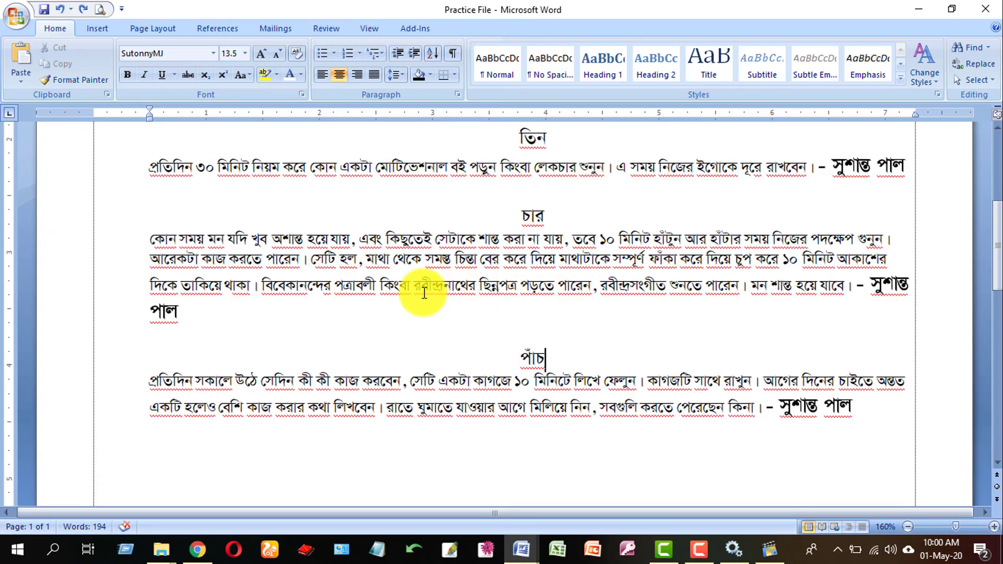
{"action": "scroll", "coordinate": [424, 292], "scroll_direction": "down", "scroll_amount": 1}
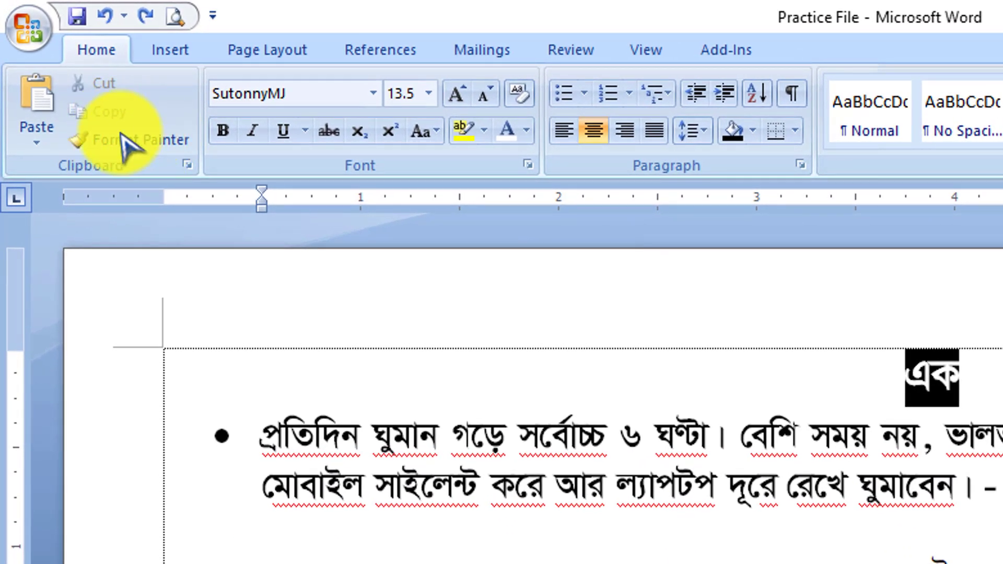
{"action": "left_click", "coordinate": [134, 140]}
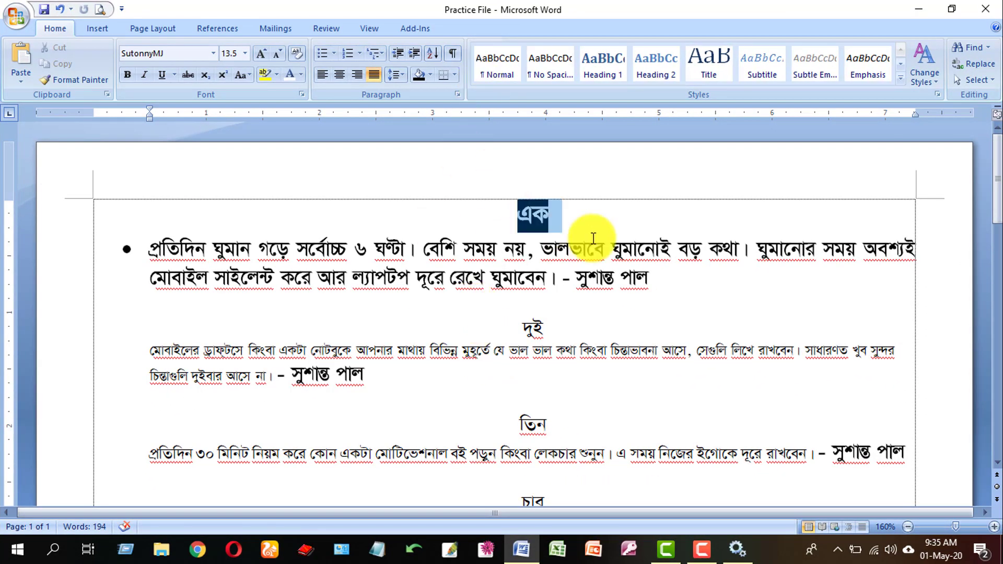
Examine the first section's heading and bulleted paragraph formatting against the unformatted sections below it
{"action": "left_click_drag", "start_coordinate": [589, 234], "coordinate": [672, 283]}
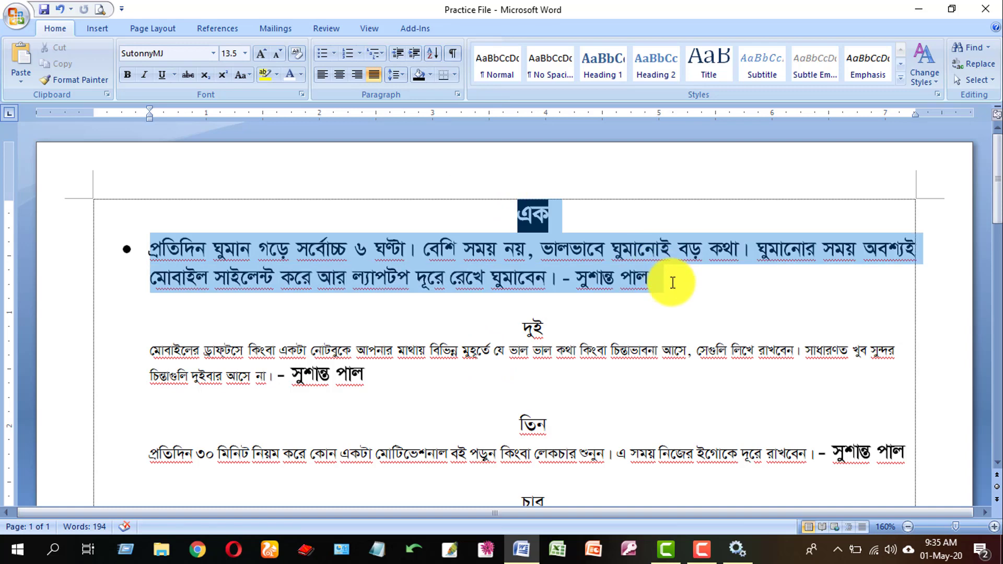
{"action": "left_click", "coordinate": [491, 264]}
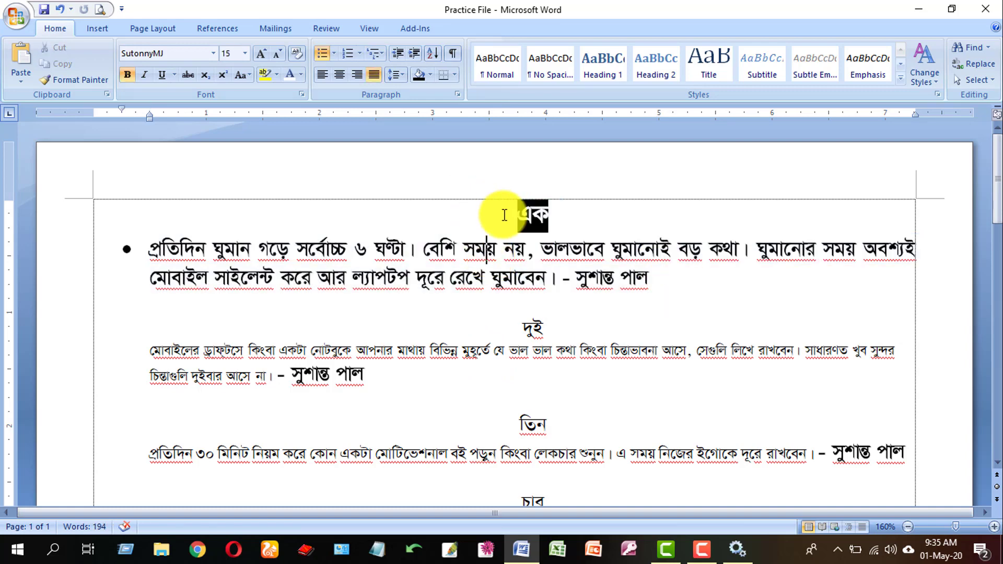
{"action": "left_click_drag", "start_coordinate": [504, 215], "coordinate": [649, 271]}
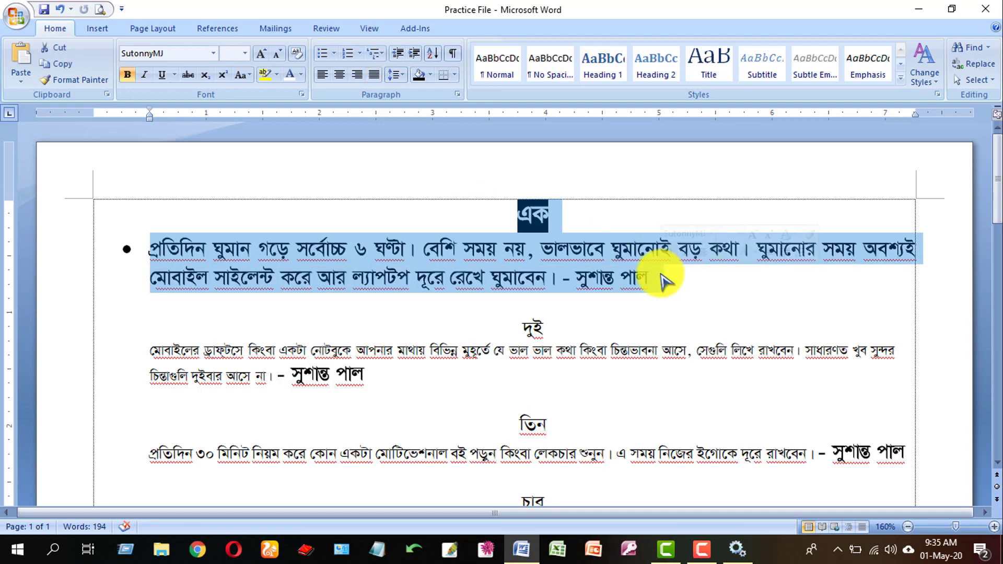
{"action": "left_click", "coordinate": [575, 280]}
{"action": "scroll", "coordinate": [554, 271], "scroll_direction": "down", "scroll_amount": 1}
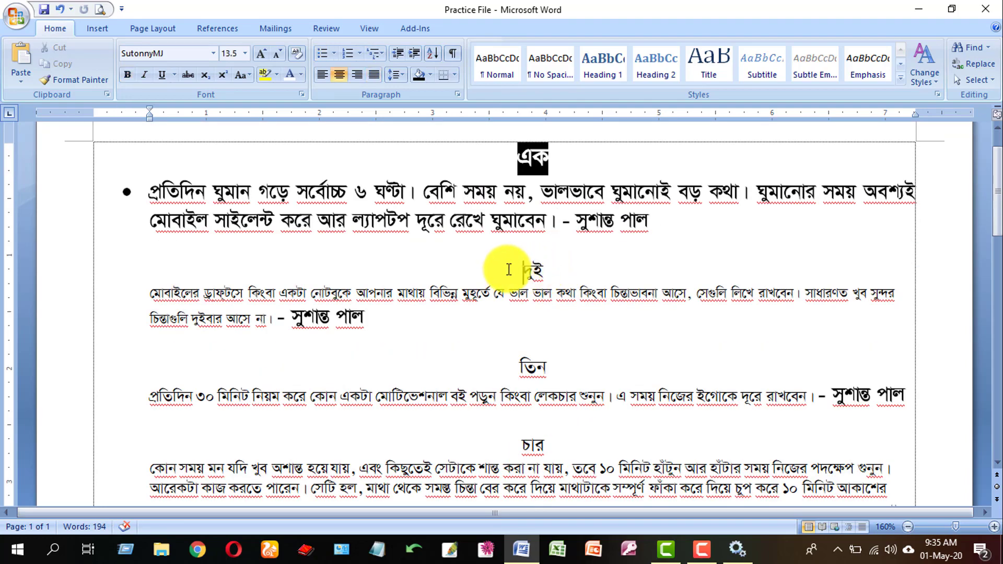
{"action": "scroll", "coordinate": [509, 270], "scroll_direction": "down", "scroll_amount": 5}
{"action": "scroll", "coordinate": [510, 270], "scroll_direction": "up", "scroll_amount": 5}
{"action": "scroll", "coordinate": [515, 391], "scroll_direction": "down", "scroll_amount": 1}
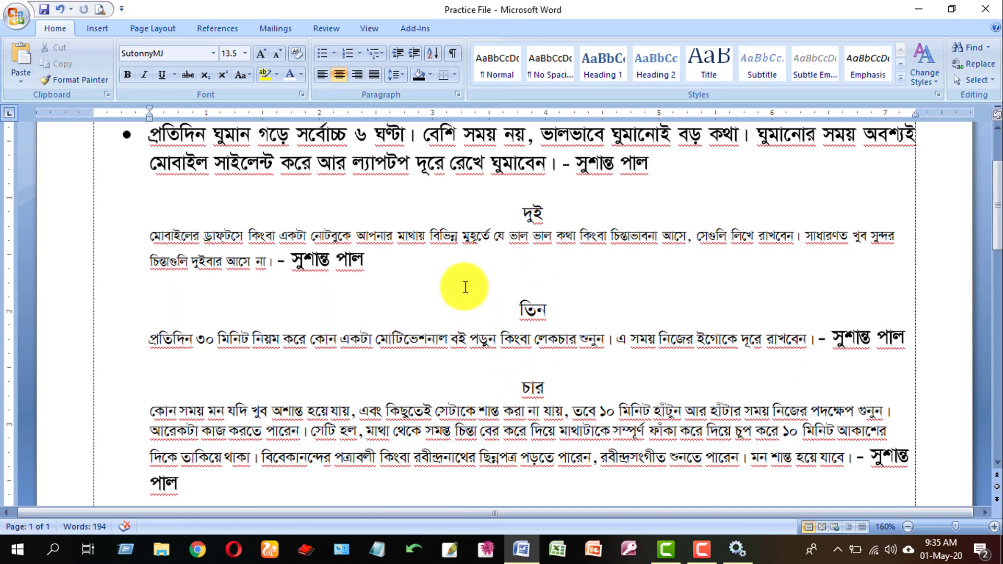
{"action": "scroll", "coordinate": [466, 287], "scroll_direction": "up", "scroll_amount": 1}
{"action": "left_click", "coordinate": [368, 192]}
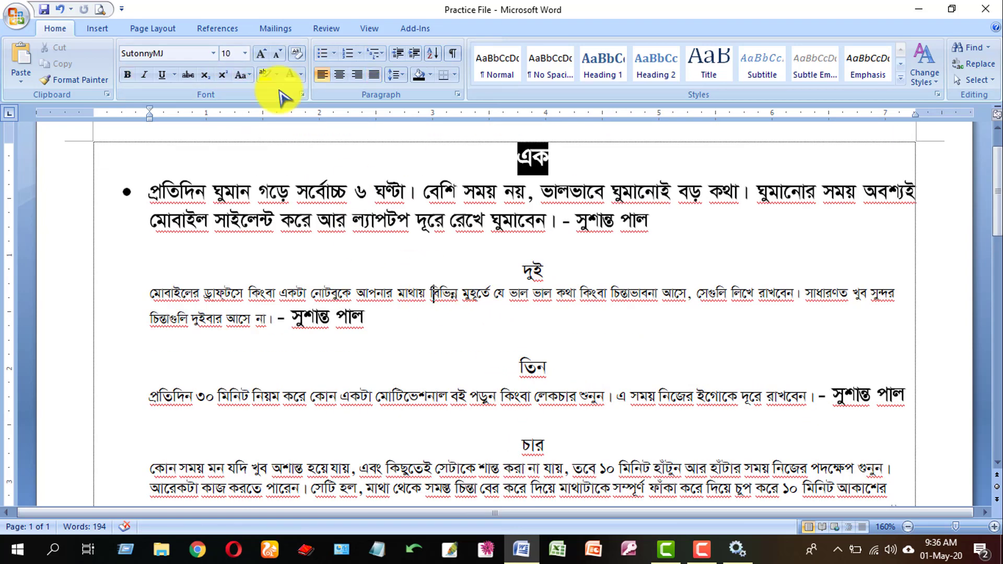
{"action": "left_click", "coordinate": [436, 392]}
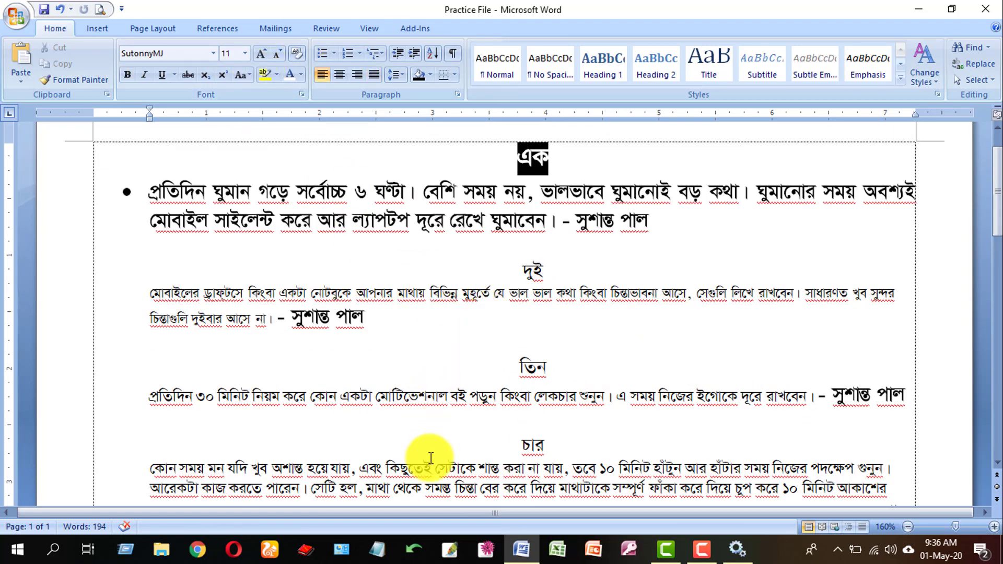
{"action": "left_click", "coordinate": [424, 475]}
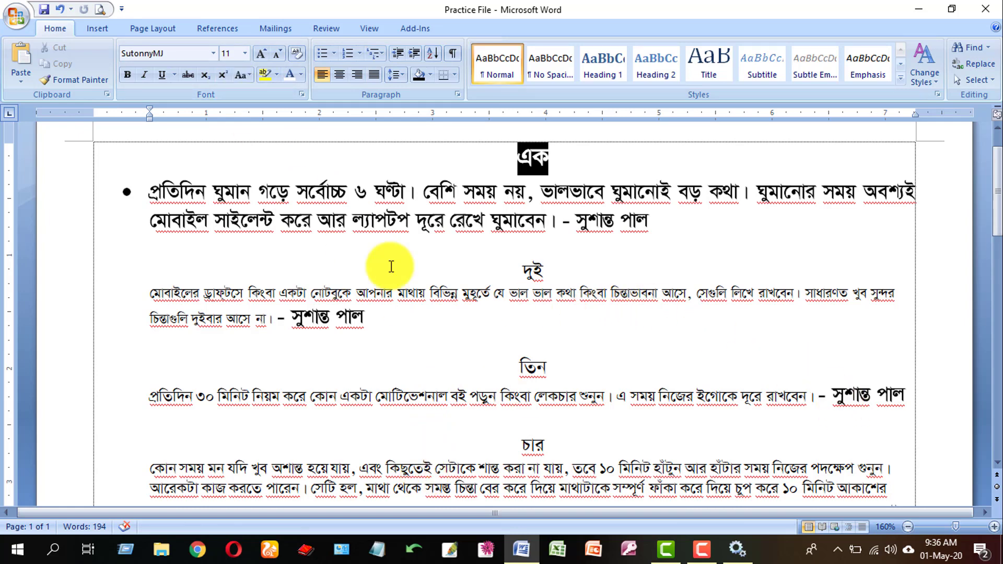
{"action": "left_click", "coordinate": [369, 195]}
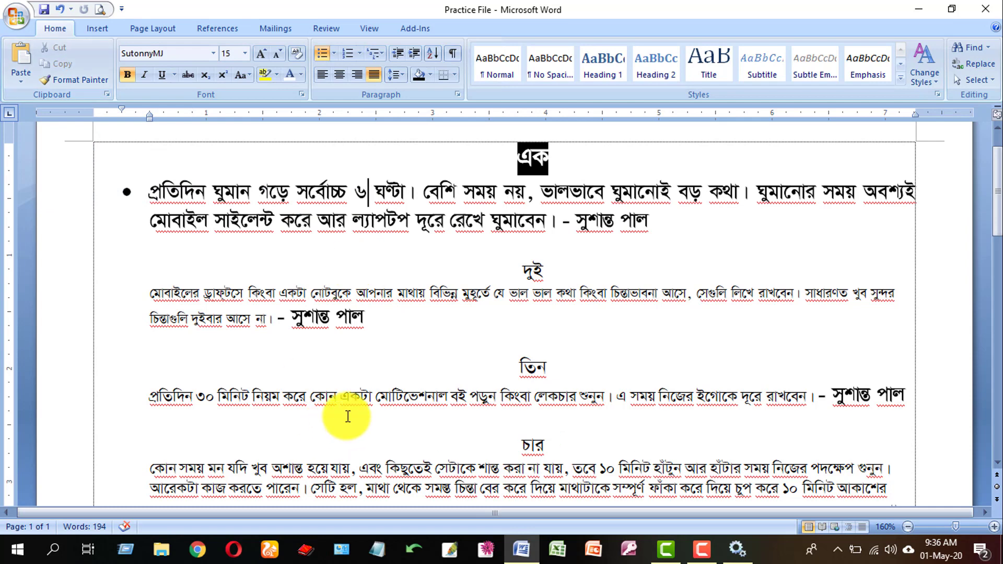
Copy the formatting of the heading "এক" onto the heading "দুই" with Format Painter
{"action": "scroll", "coordinate": [534, 237], "scroll_direction": "up", "scroll_amount": 1}
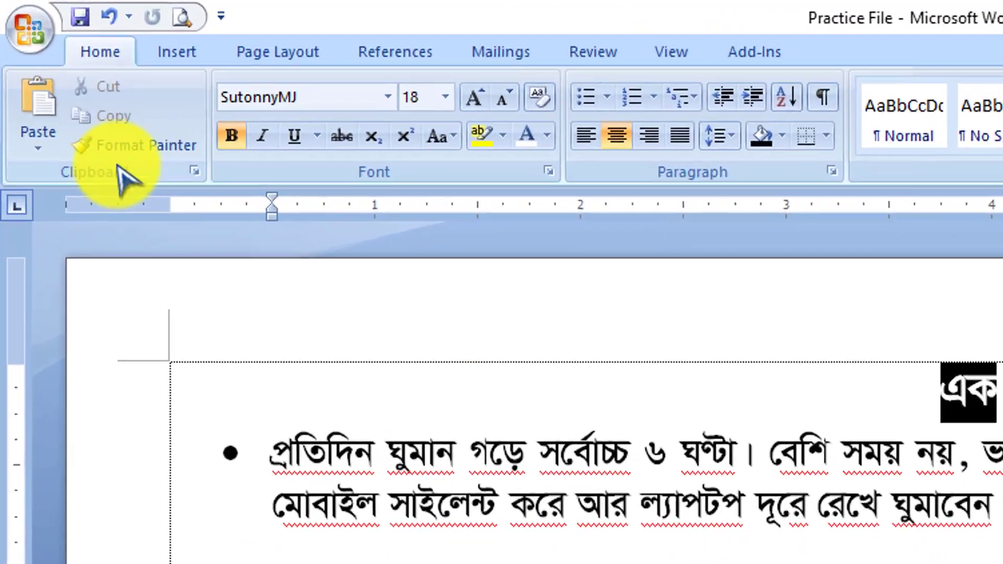
{"action": "left_click", "coordinate": [78, 79]}
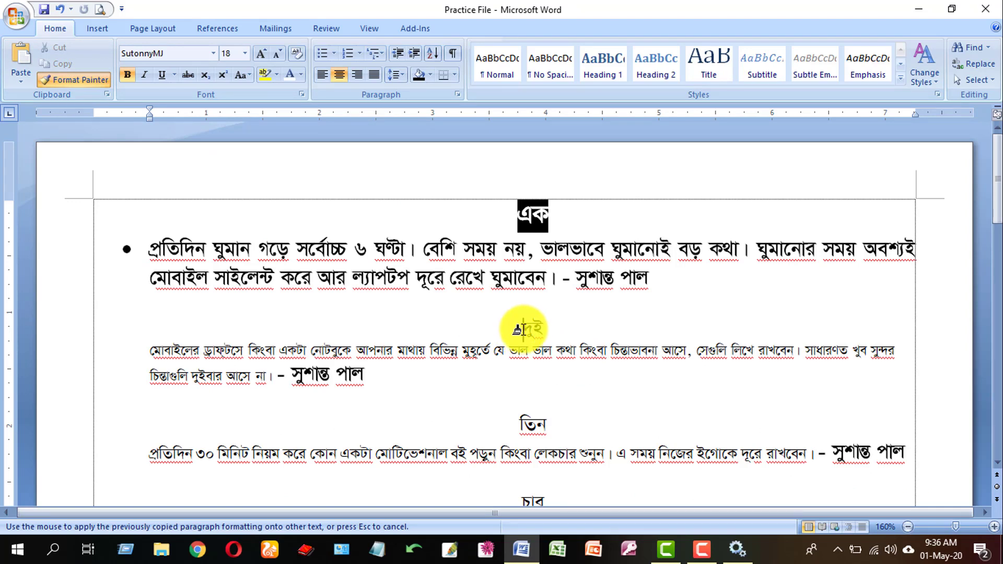
{"action": "left_click_drag", "start_coordinate": [517, 329], "coordinate": [571, 327]}
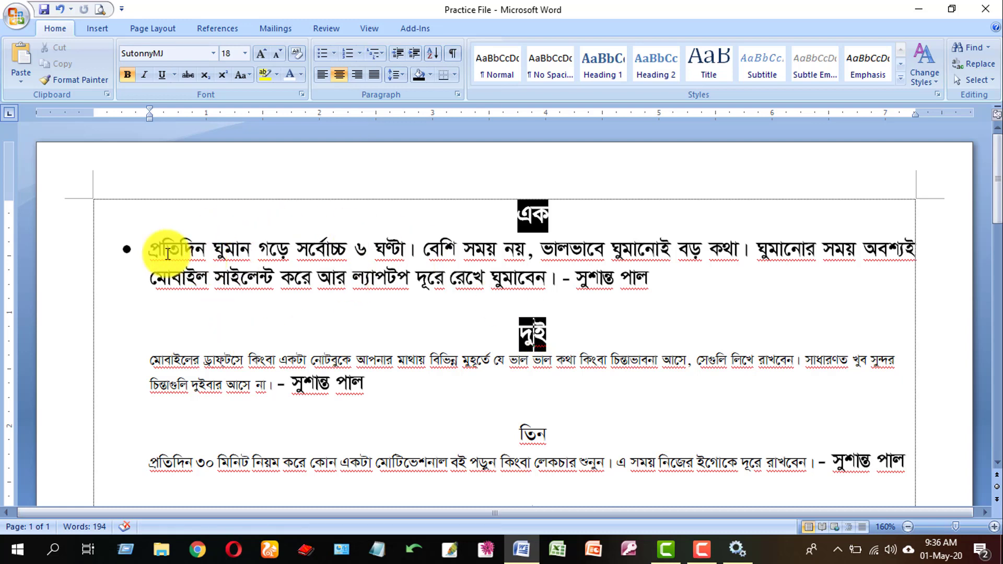
Copy the first section's bulleted paragraph formatting onto the paragraph under "দুই" with Format Painter
{"action": "left_click_drag", "start_coordinate": [143, 251], "coordinate": [656, 275]}
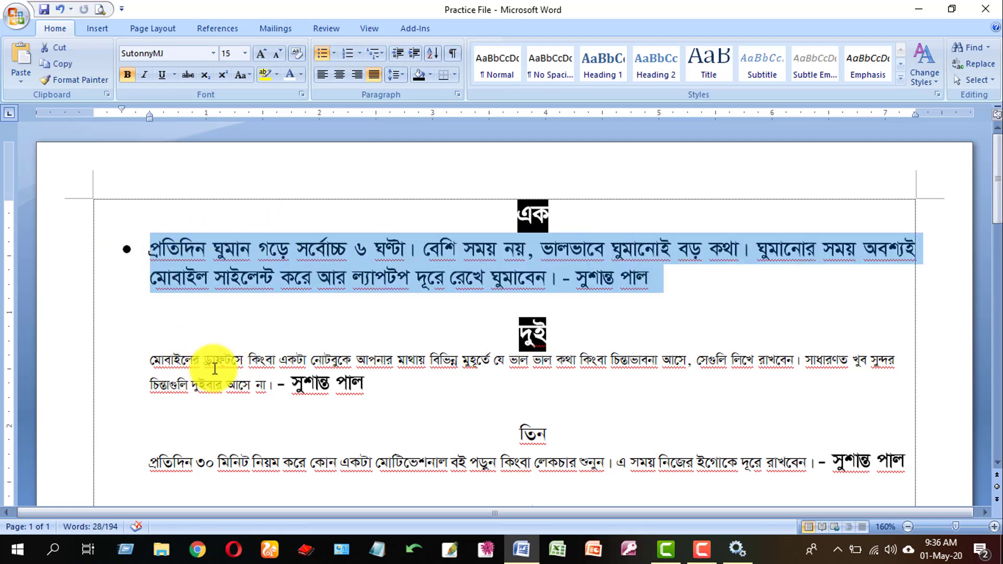
{"action": "left_click_drag", "start_coordinate": [152, 247], "coordinate": [660, 280]}
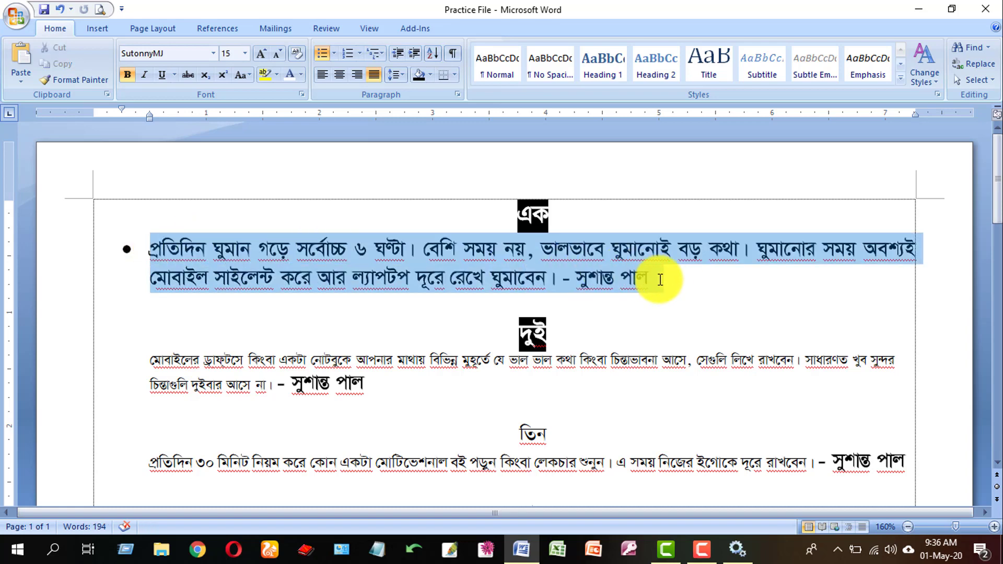
{"action": "left_click", "coordinate": [217, 233]}
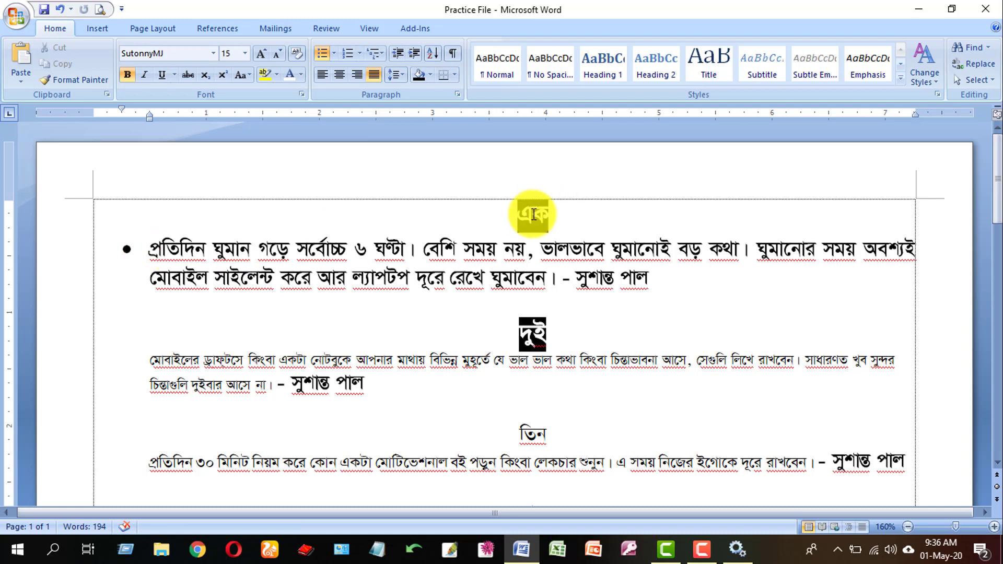
{"action": "left_click_drag", "start_coordinate": [150, 248], "coordinate": [647, 279]}
{"action": "left_click", "coordinate": [95, 82]}
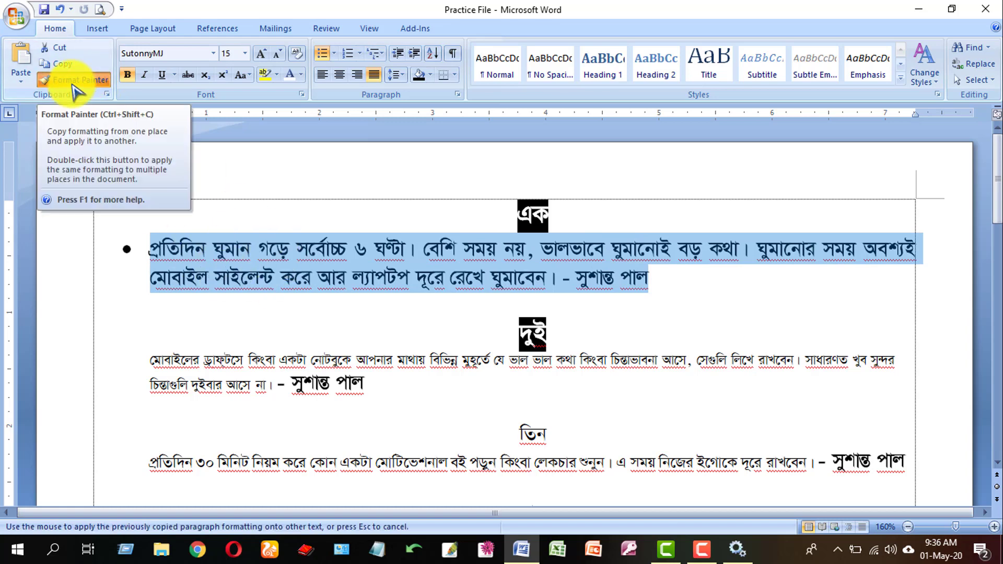
{"action": "mouse_move", "coordinate": [153, 364]}
{"action": "left_mouse_down"}
{"action": "mouse_move", "coordinate": [299, 367]}
{"action": "mouse_move", "coordinate": [375, 385]}
{"action": "mouse_move", "coordinate": [358, 386]}
{"action": "left_mouse_up"}
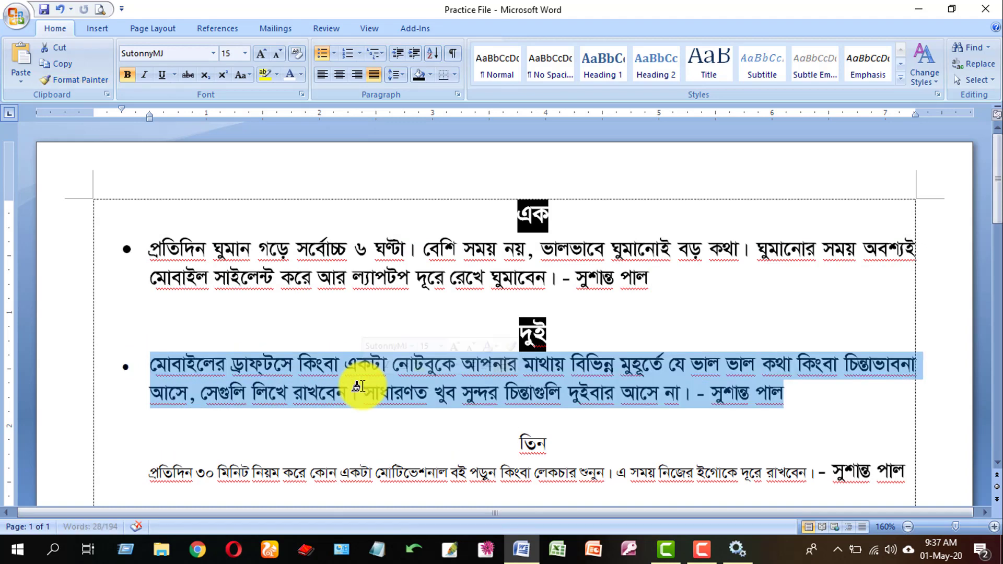
{"action": "left_click", "coordinate": [334, 366]}
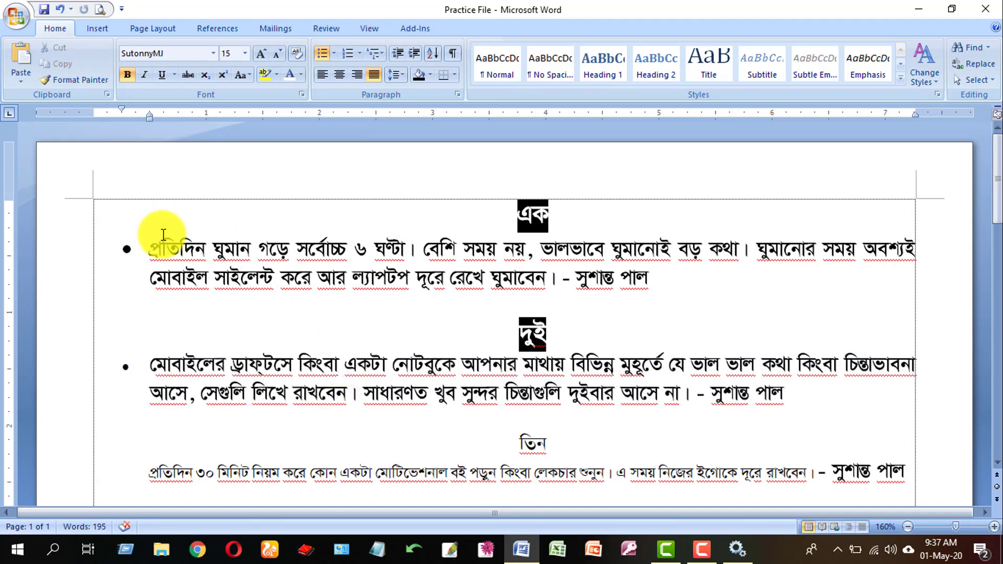
Check the font, size, bold and bullet settings of the first two sections' paragraphs and the heading "দুই"
{"action": "left_click", "coordinate": [164, 250]}
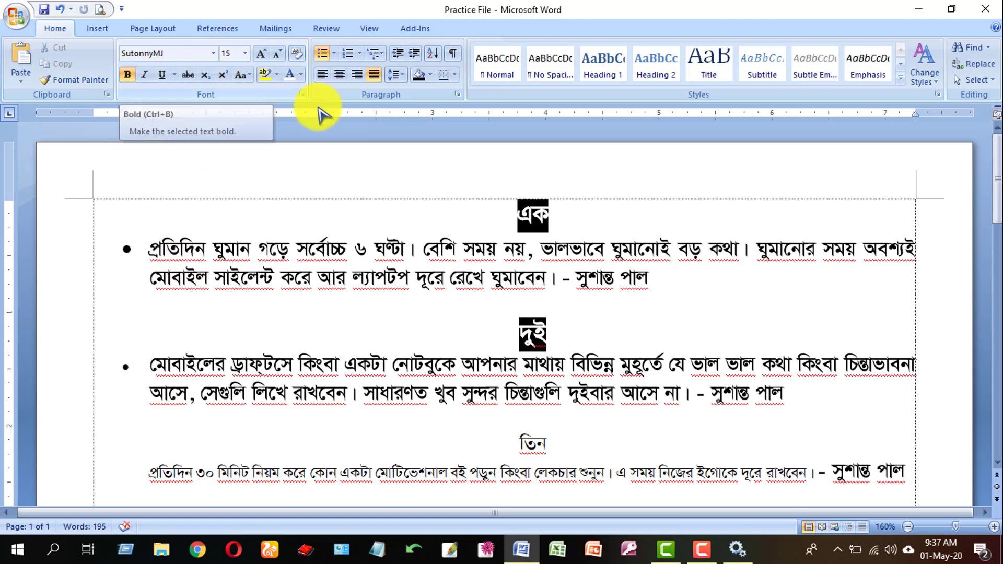
{"action": "scroll", "coordinate": [366, 292], "scroll_direction": "down", "scroll_amount": 3}
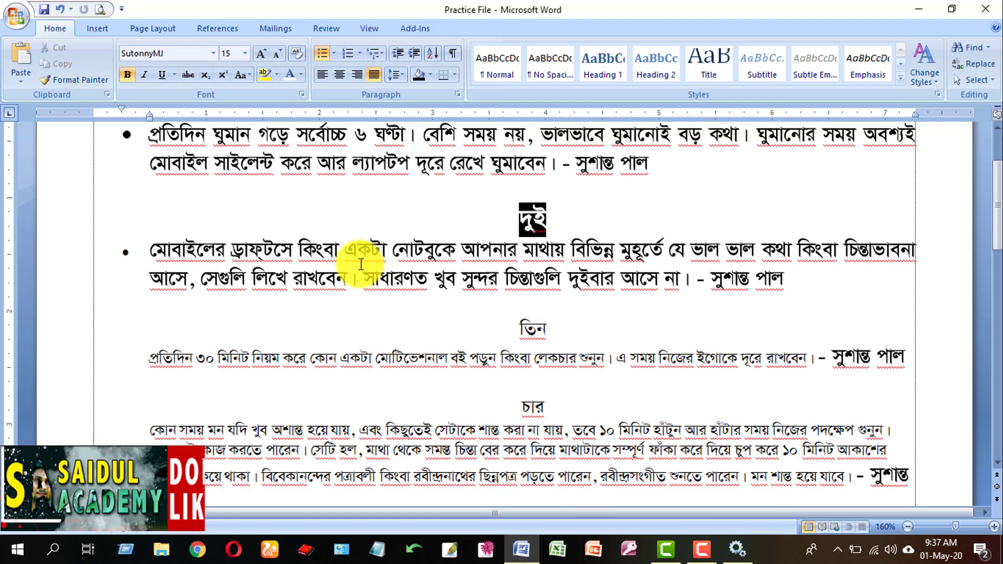
{"action": "scroll", "coordinate": [334, 251], "scroll_direction": "up", "scroll_amount": 2}
{"action": "left_click_drag", "start_coordinate": [151, 308], "coordinate": [799, 343]}
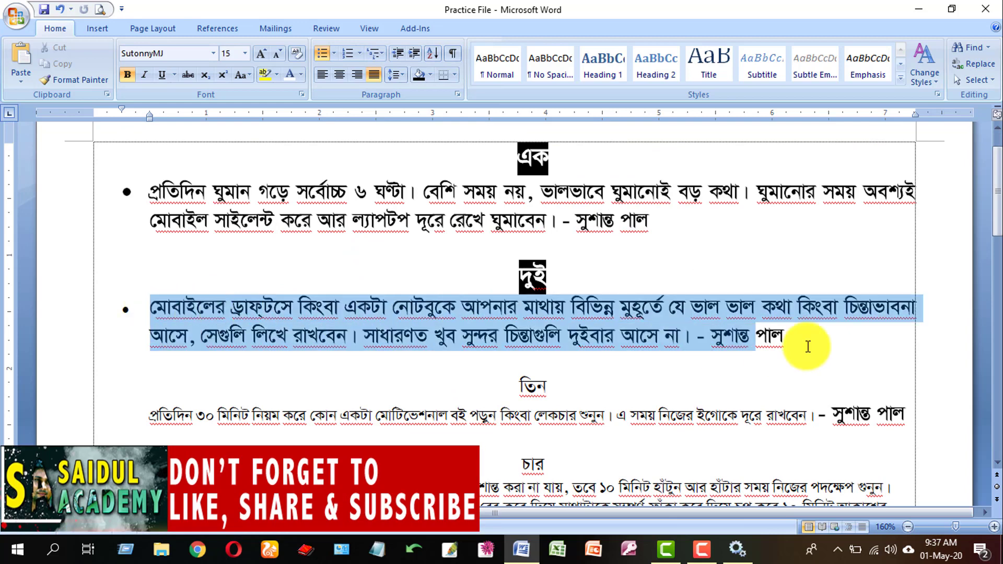
{"action": "left_click", "coordinate": [621, 336]}
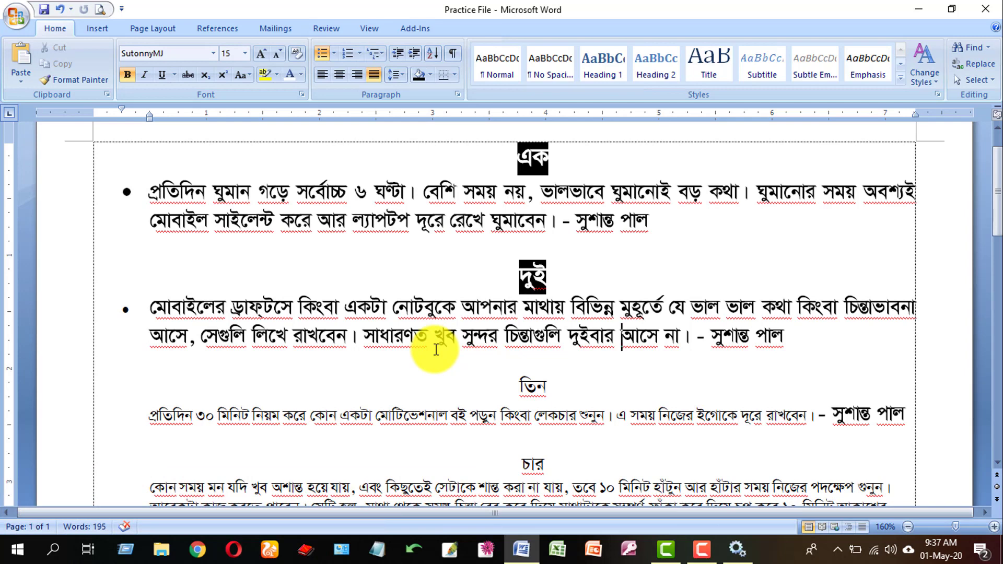
{"action": "double_click", "coordinate": [534, 278]}
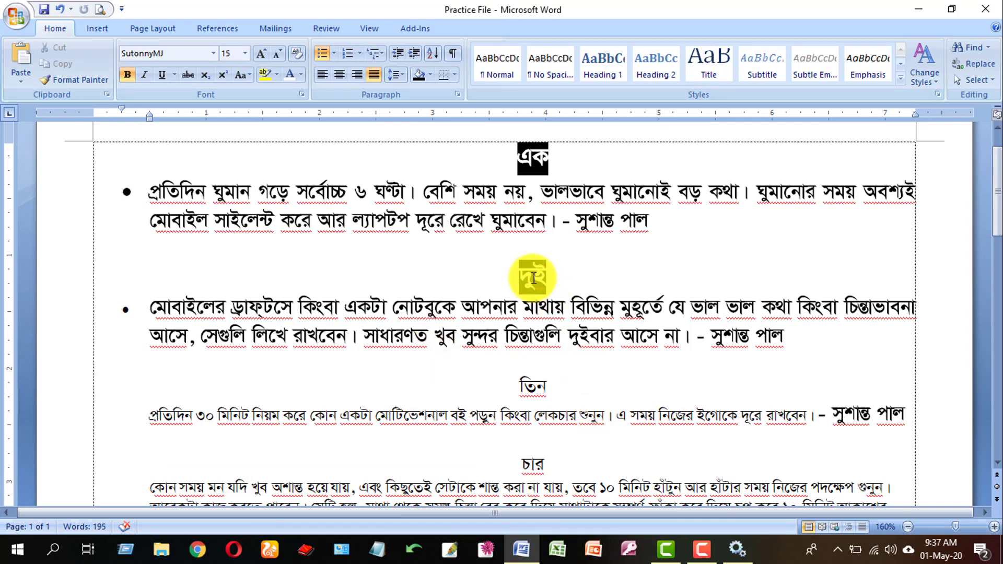
{"action": "left_click", "coordinate": [228, 54]}
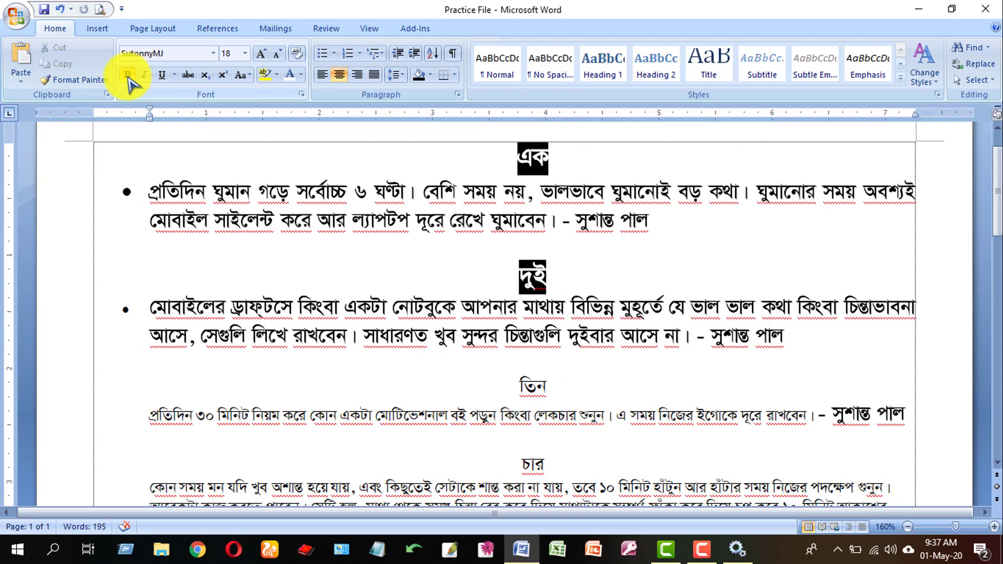
Format the heading "তিন" manually as bold, 18 pt, with black shading
{"action": "left_click_drag", "start_coordinate": [515, 387], "coordinate": [566, 390]}
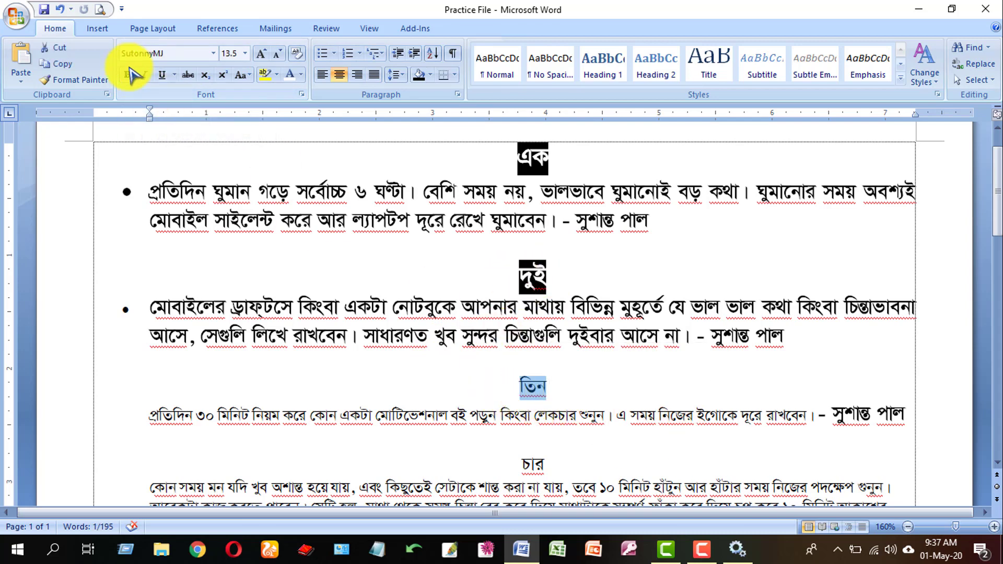
{"action": "left_click", "coordinate": [245, 54]}
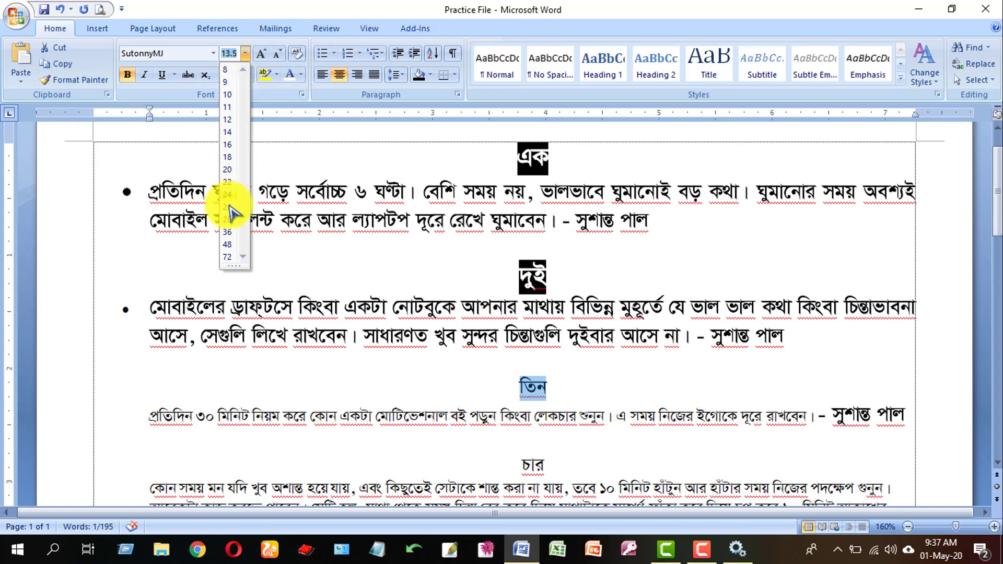
{"action": "left_click", "coordinate": [231, 152]}
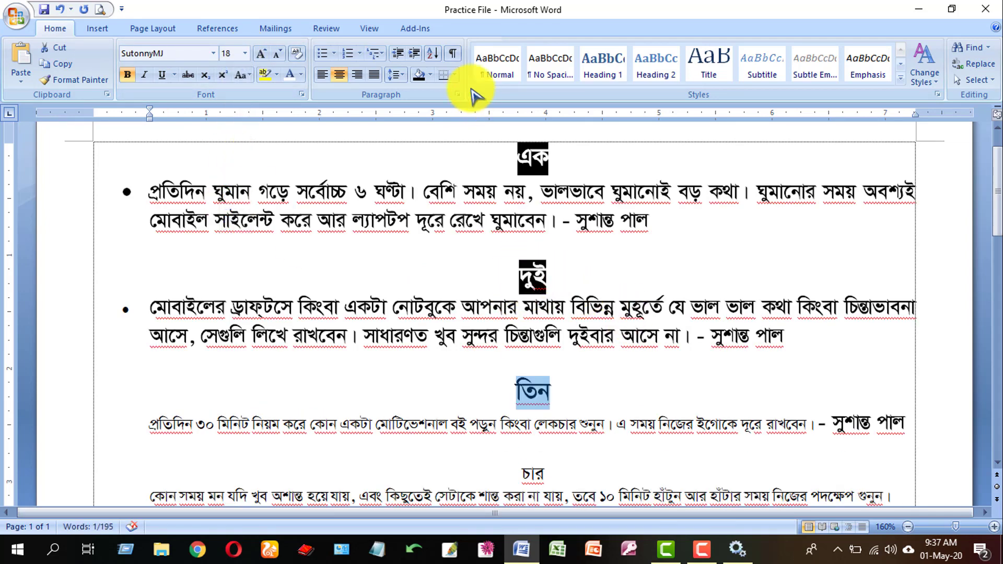
{"action": "left_click", "coordinate": [429, 75]}
{"action": "left_click", "coordinate": [429, 106]}
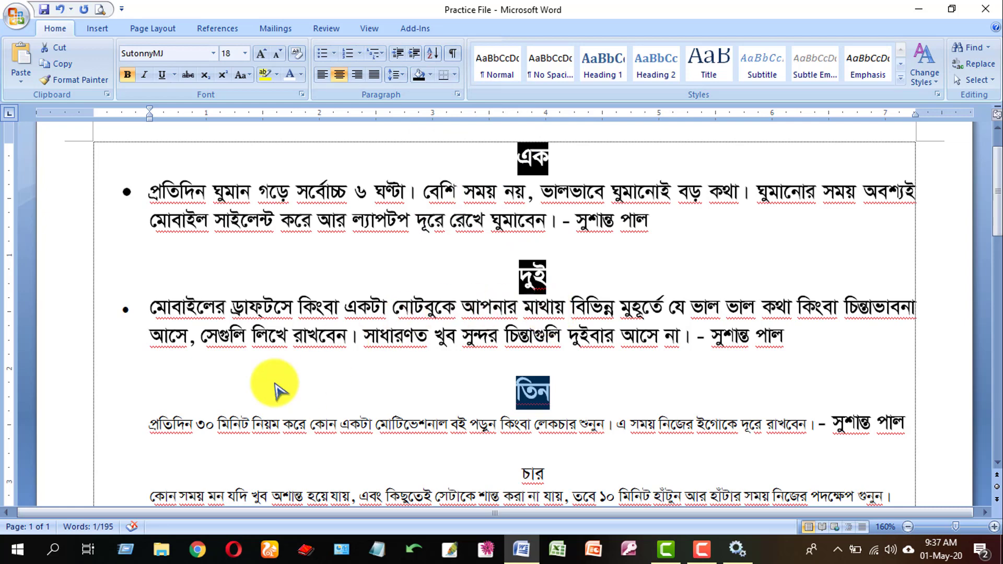
Check the font size, bold, bullet and alignment settings of the paragraph under the heading "দুই"
{"action": "left_click", "coordinate": [246, 307]}
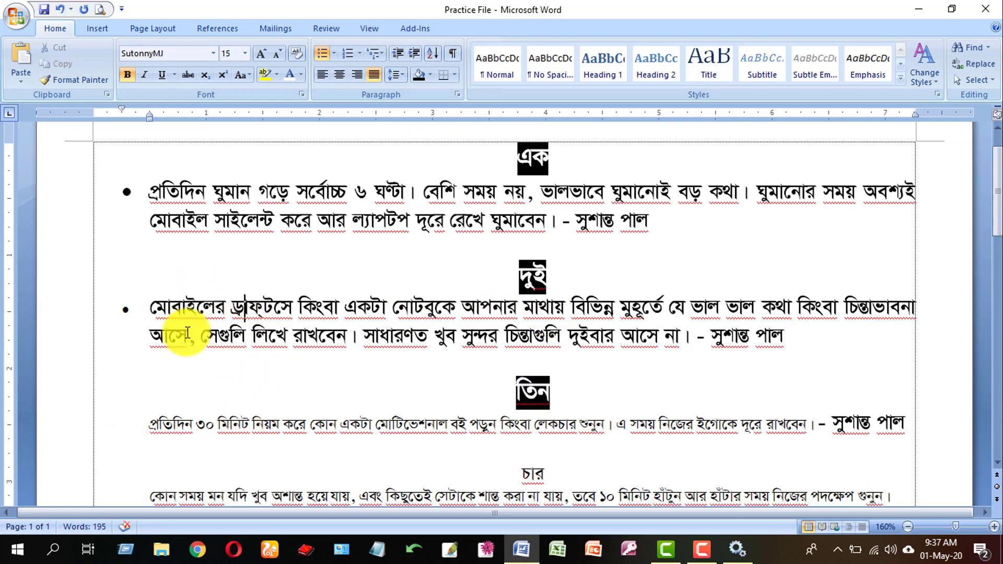
{"action": "double_click", "coordinate": [222, 304]}
{"action": "left_click", "coordinate": [222, 310]}
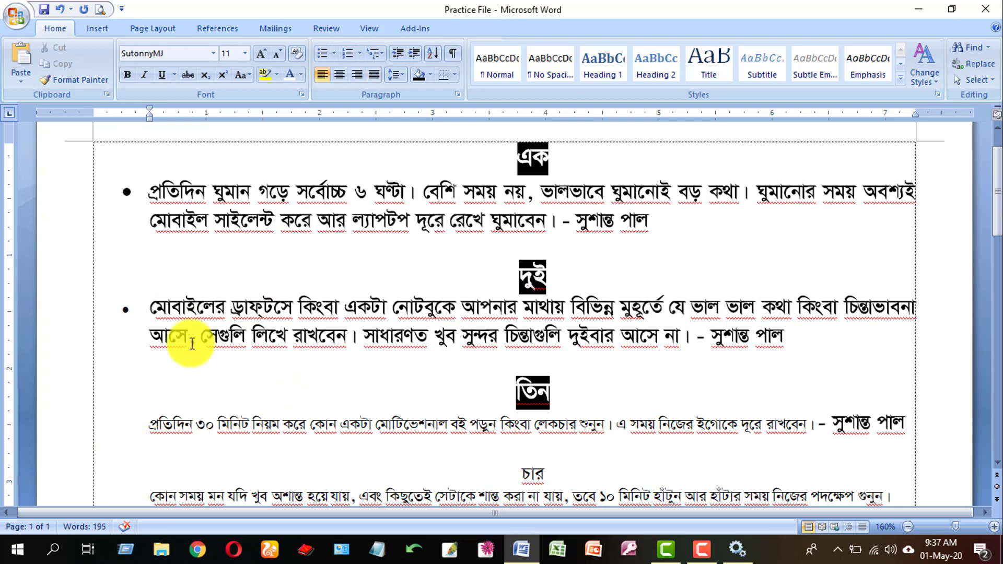
{"action": "left_click", "coordinate": [204, 313]}
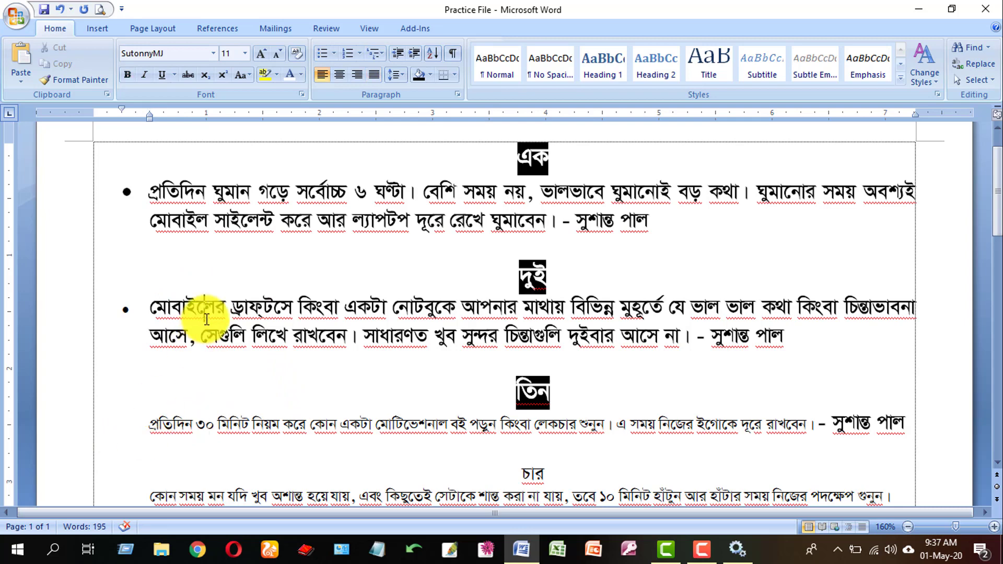
{"action": "left_click", "coordinate": [128, 75]}
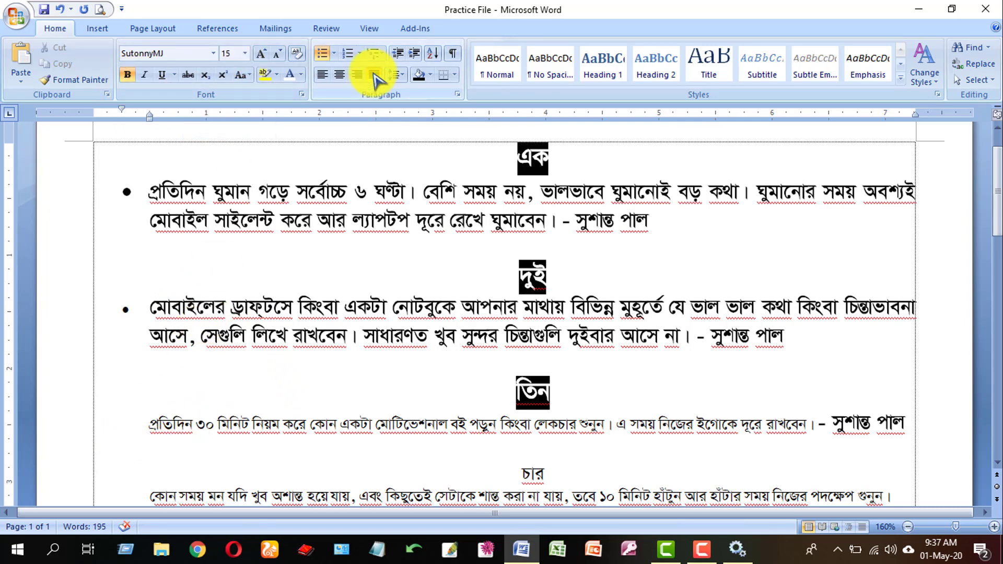
Format the paragraph under "তিন" manually as 15 pt, bold and justified
{"action": "left_click_drag", "start_coordinate": [160, 426], "coordinate": [913, 427]}
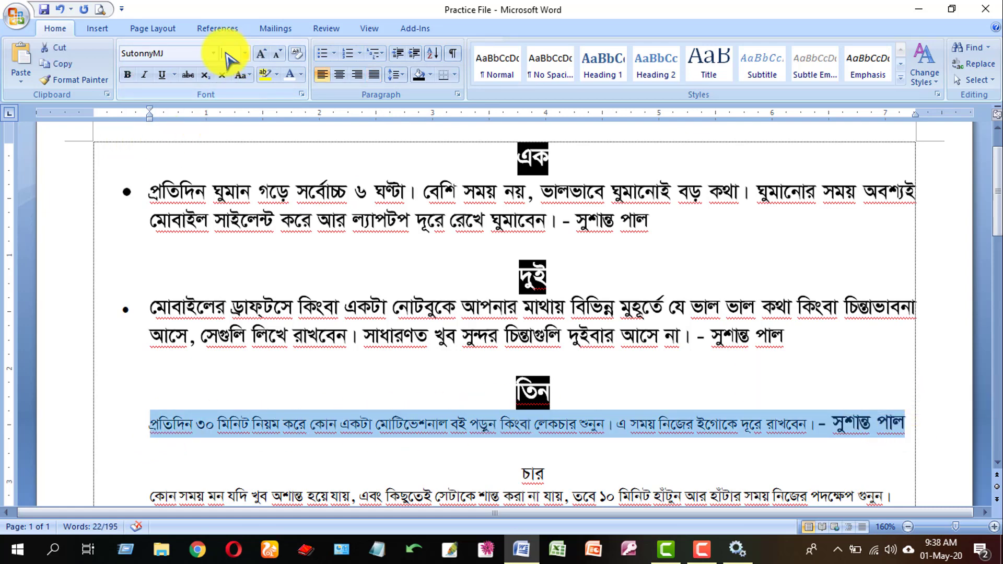
{"action": "key", "text": "ctrl+shift+period"}
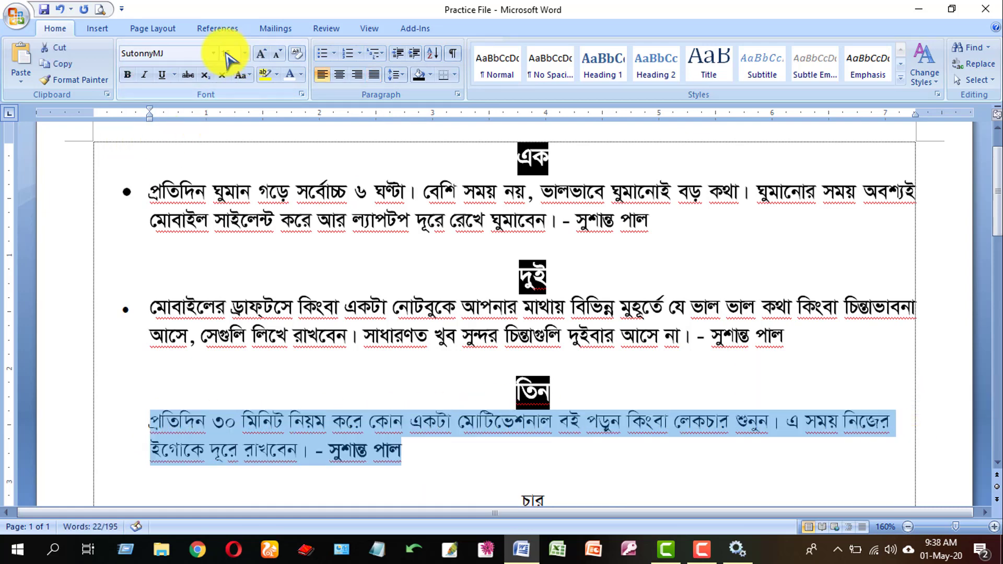
{"action": "left_click", "coordinate": [129, 74]}
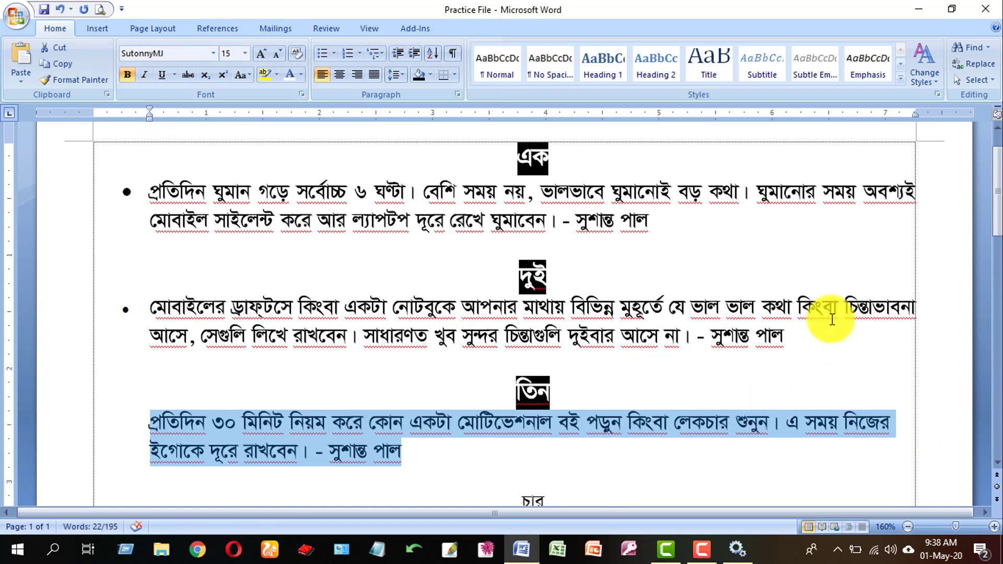
{"action": "key", "text": "ctrl+j"}
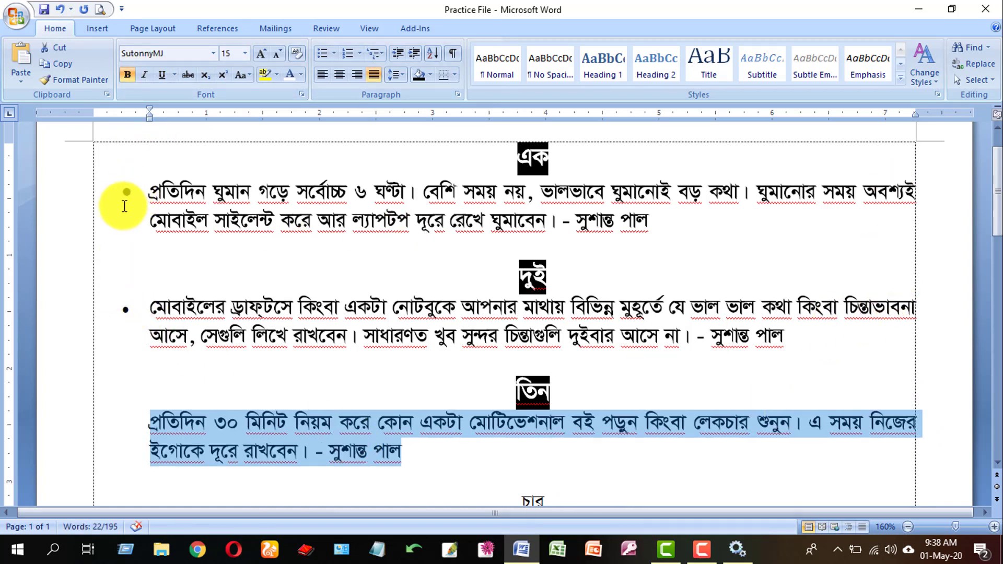
Add a round bullet to the paragraph under "তিন" and move its bullet and text indents to about 0.25 and 0.5 inch
{"action": "left_click", "coordinate": [333, 54]}
{"action": "left_click", "coordinate": [333, 94]}
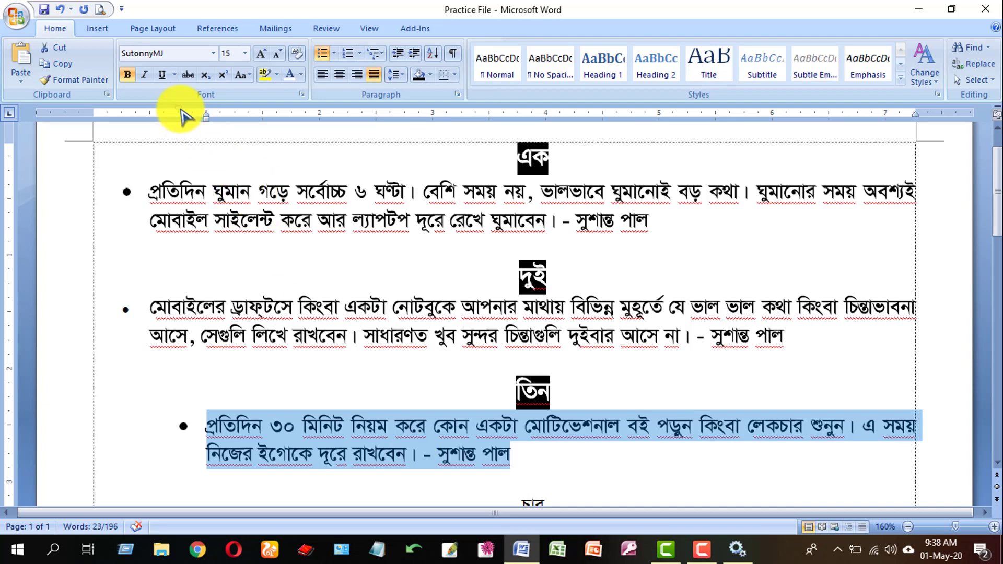
{"action": "left_click_drag", "start_coordinate": [179, 114], "coordinate": [121, 114]}
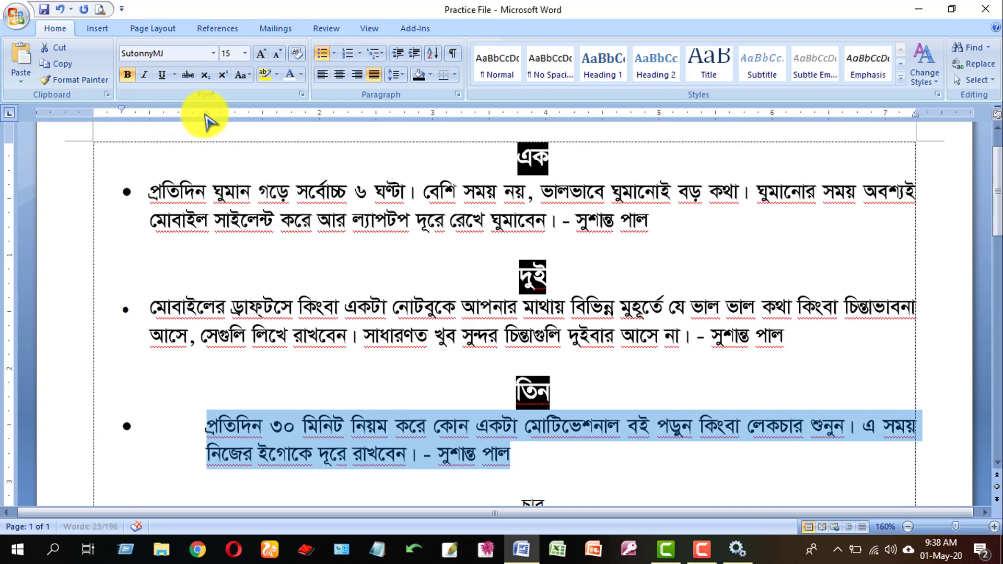
{"action": "left_click_drag", "start_coordinate": [202, 116], "coordinate": [150, 122]}
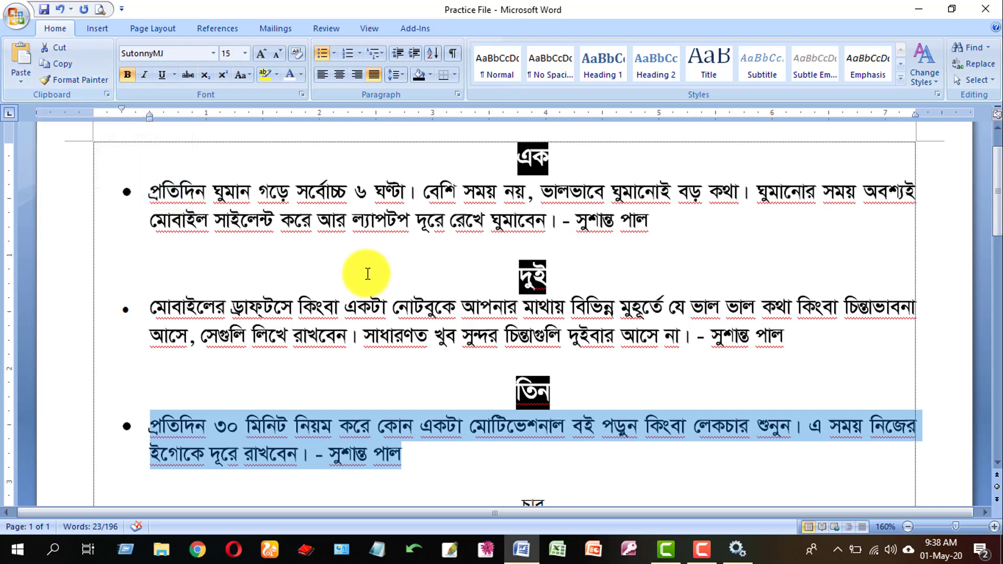
Copy the formatting of the heading "তিন" onto the heading "চার" with Format Painter
{"action": "scroll", "coordinate": [449, 301], "scroll_direction": "down", "scroll_amount": 2}
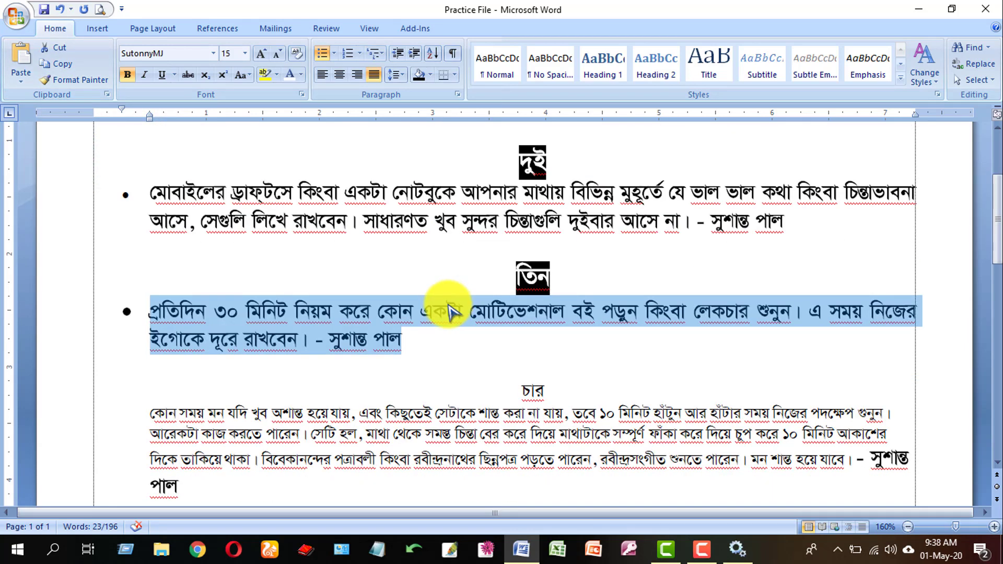
{"action": "scroll", "coordinate": [448, 312], "scroll_direction": "down", "scroll_amount": 1}
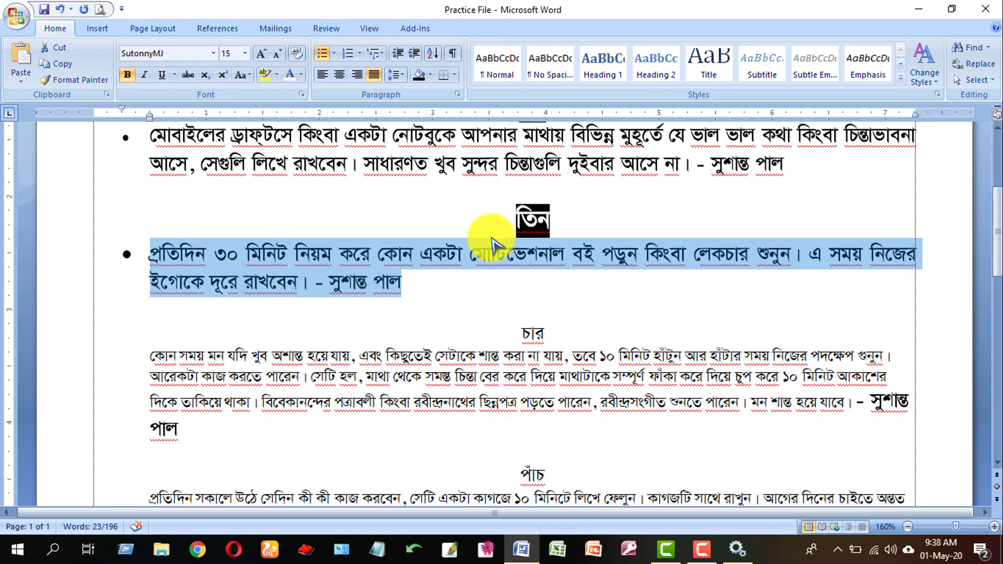
{"action": "key", "text": "Right"}
{"action": "left_click", "coordinate": [105, 80]}
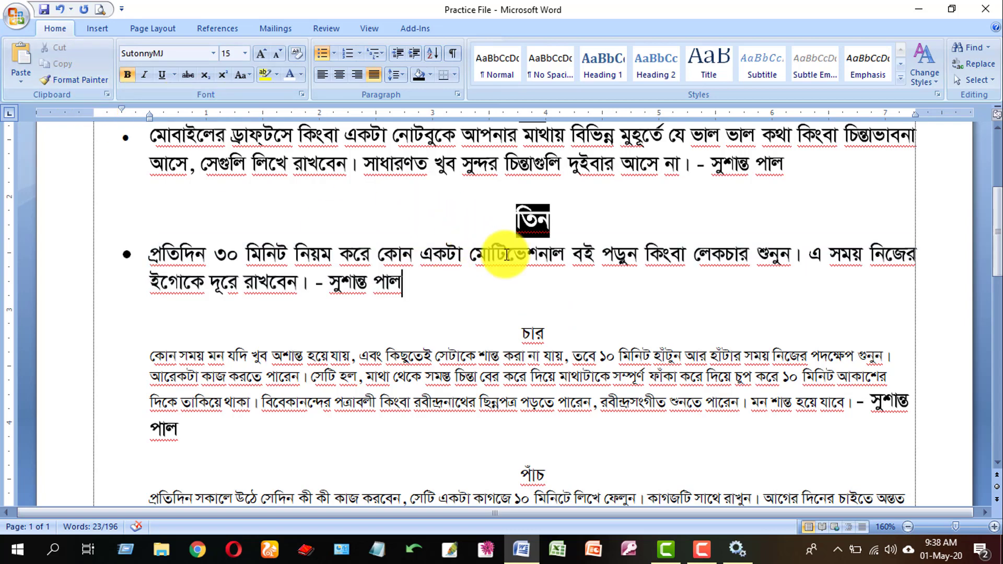
{"action": "left_click", "coordinate": [545, 222]}
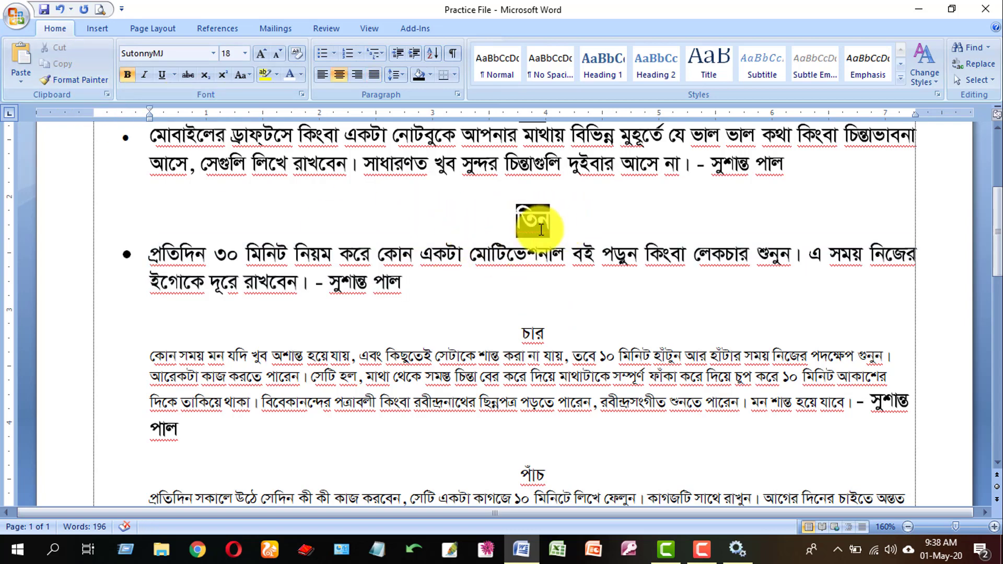
{"action": "left_click", "coordinate": [80, 83]}
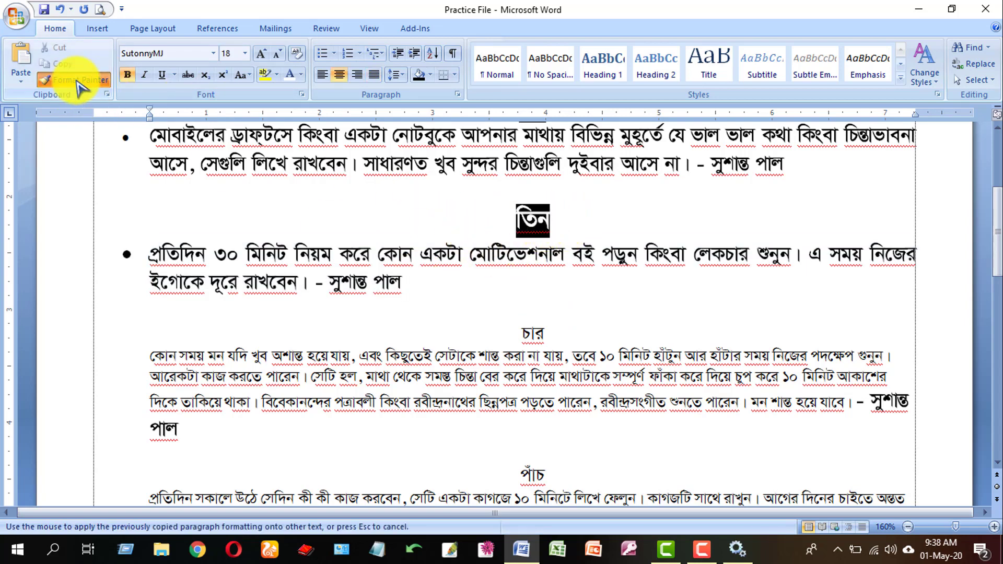
{"action": "left_click_drag", "start_coordinate": [522, 342], "coordinate": [522, 341]}
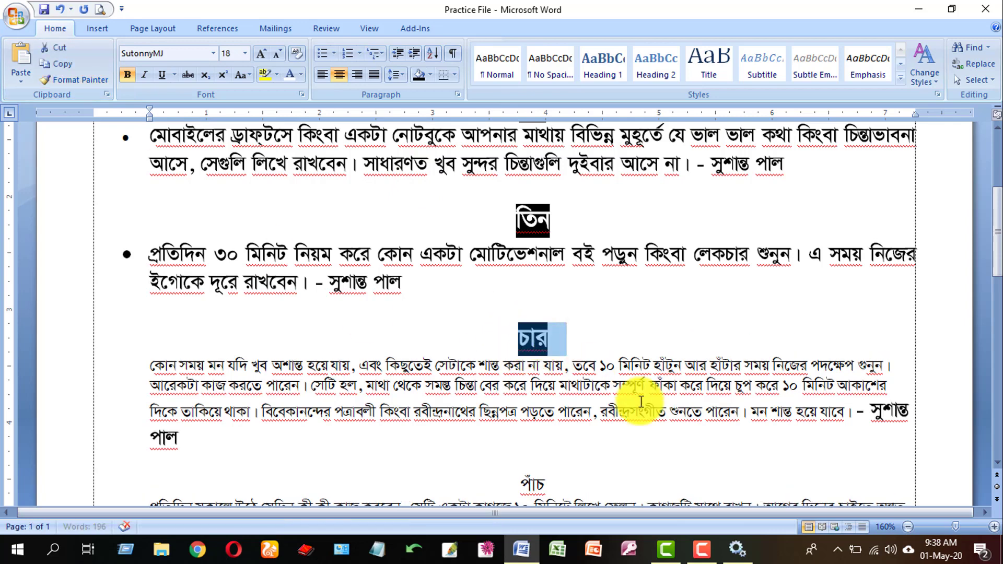
Copy the bulleted paragraph formatting under "তিন" onto the paragraph under "চার" with Format Painter
{"action": "scroll", "coordinate": [529, 350], "scroll_direction": "down", "scroll_amount": 2}
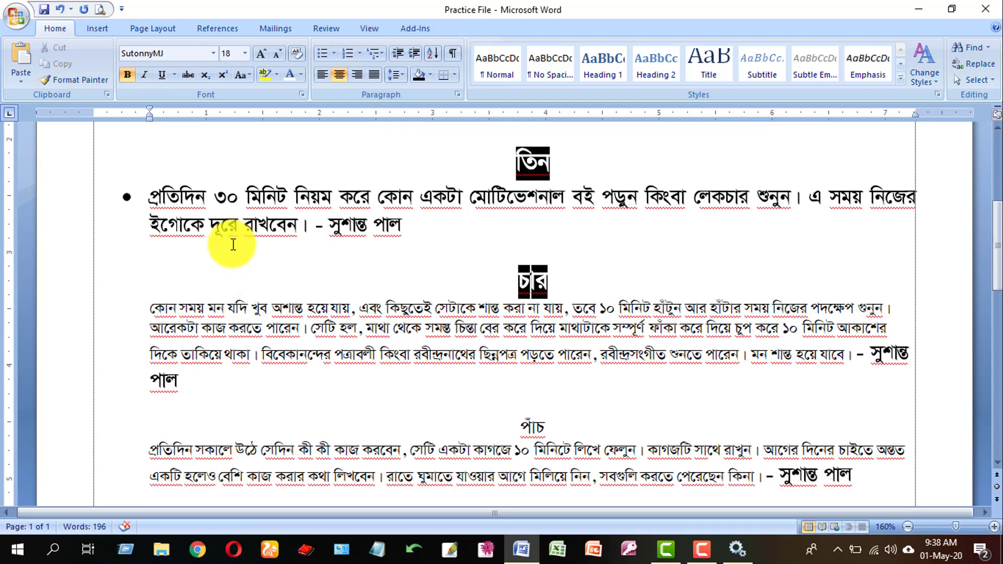
{"action": "left_click", "coordinate": [186, 196]}
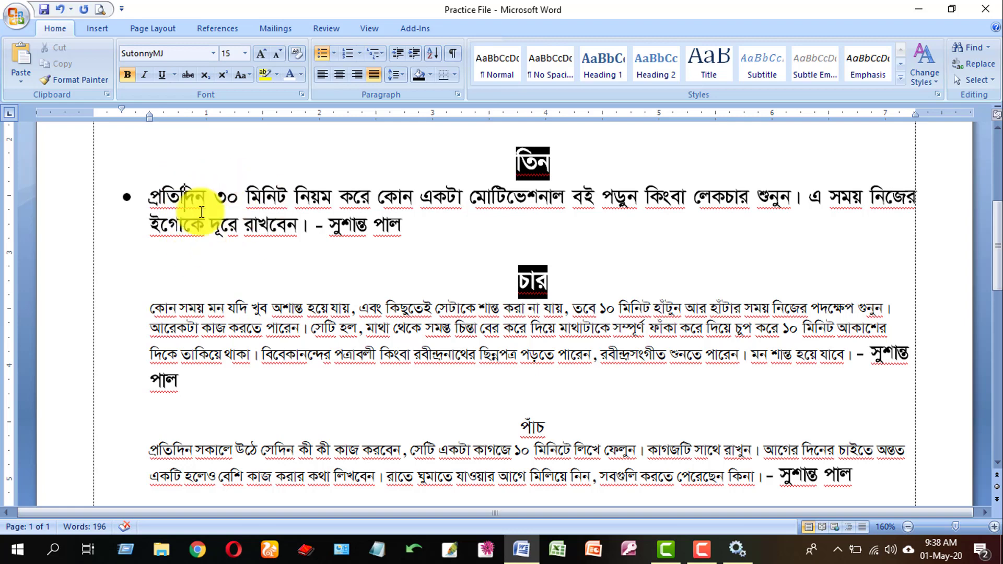
{"action": "left_click", "coordinate": [73, 83]}
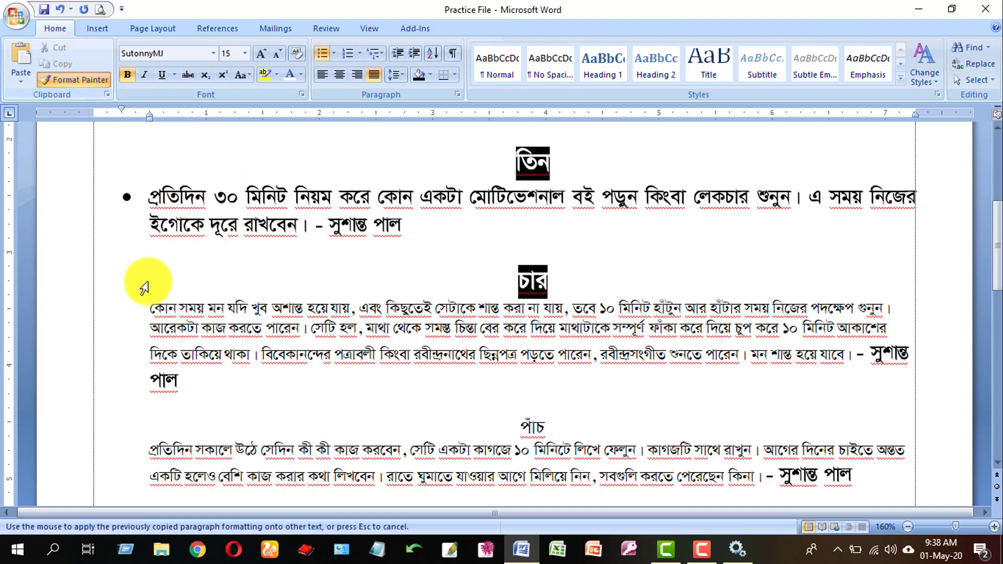
{"action": "left_click_drag", "start_coordinate": [139, 301], "coordinate": [204, 383]}
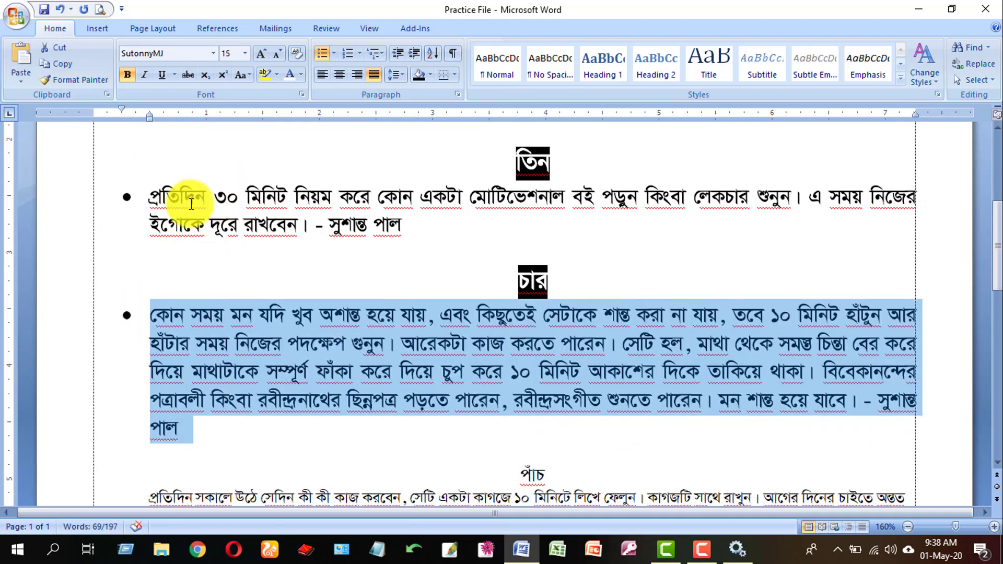
{"action": "left_click", "coordinate": [216, 368]}
Copy the formatting of the heading "চার" onto the heading "পাঁচ" with Format Painter
{"action": "scroll", "coordinate": [222, 366], "scroll_direction": "down", "scroll_amount": 4}
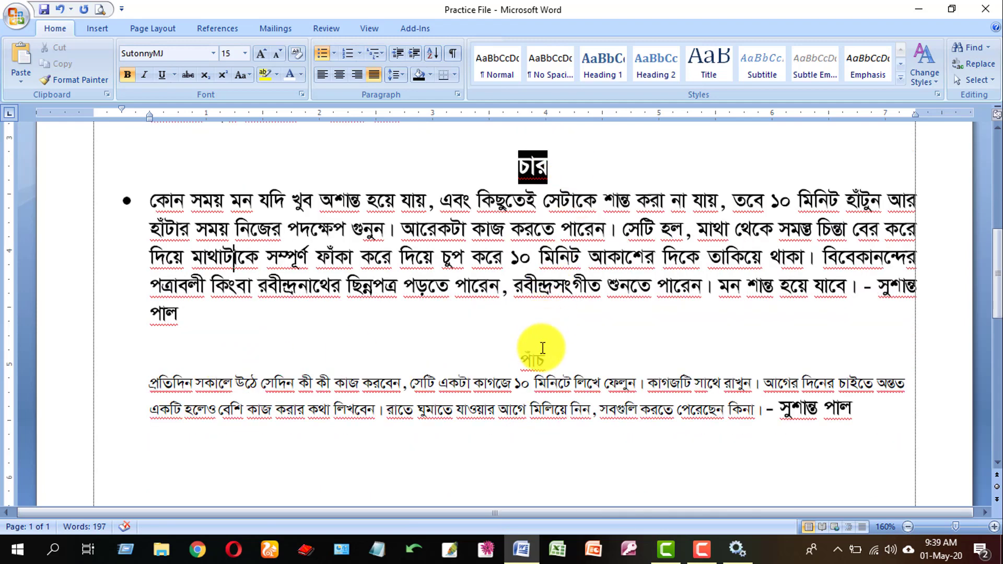
{"action": "double_click", "coordinate": [537, 167]}
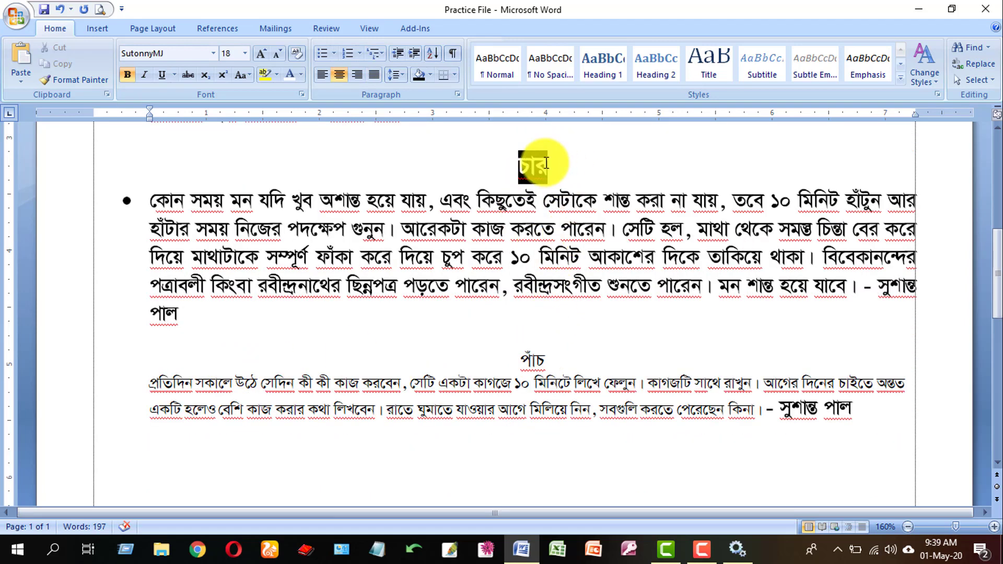
{"action": "left_click", "coordinate": [88, 83]}
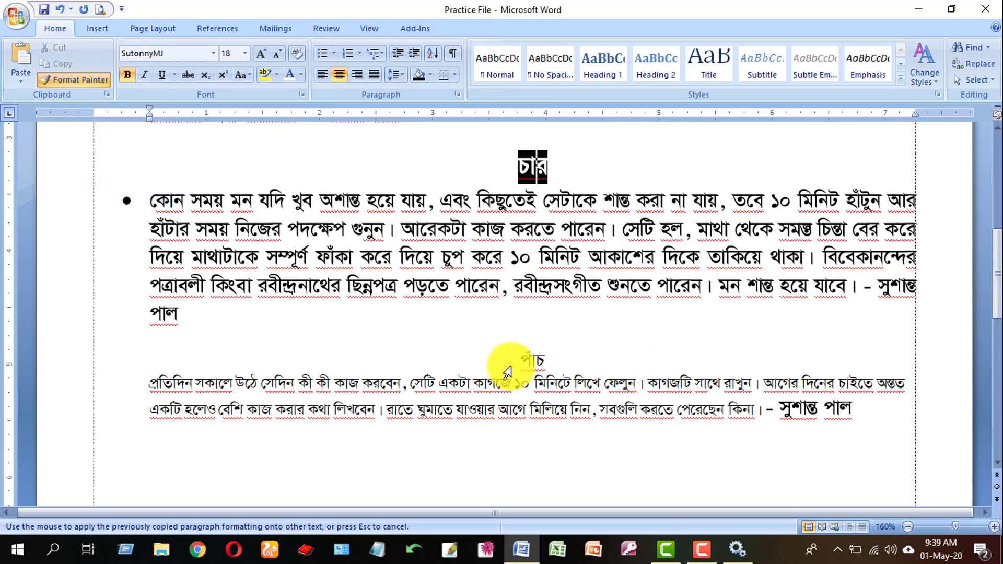
{"action": "left_click_drag", "start_coordinate": [514, 362], "coordinate": [564, 360]}
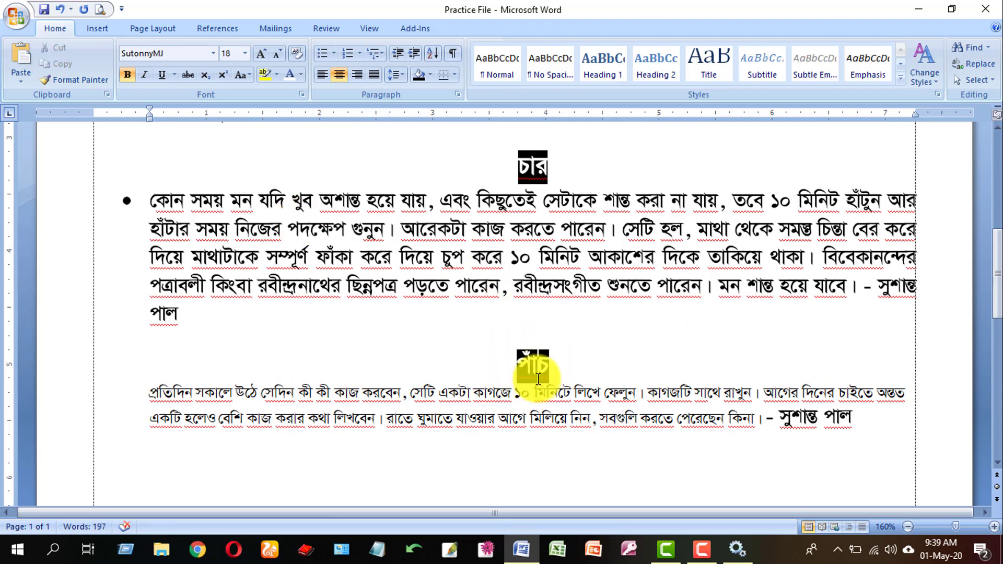
Apply the formatting of the heading "চার" to both the heading "পাঁচ" and its whole paragraph with Format Painter
{"action": "double_click", "coordinate": [526, 167]}
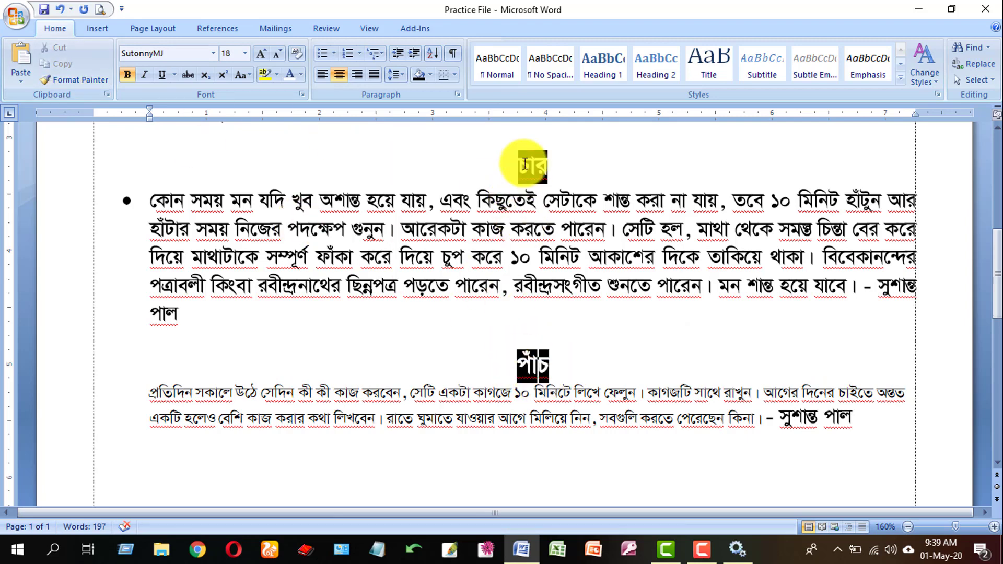
{"action": "left_click", "coordinate": [75, 80]}
{"action": "left_click_drag", "start_coordinate": [516, 356], "coordinate": [566, 427]}
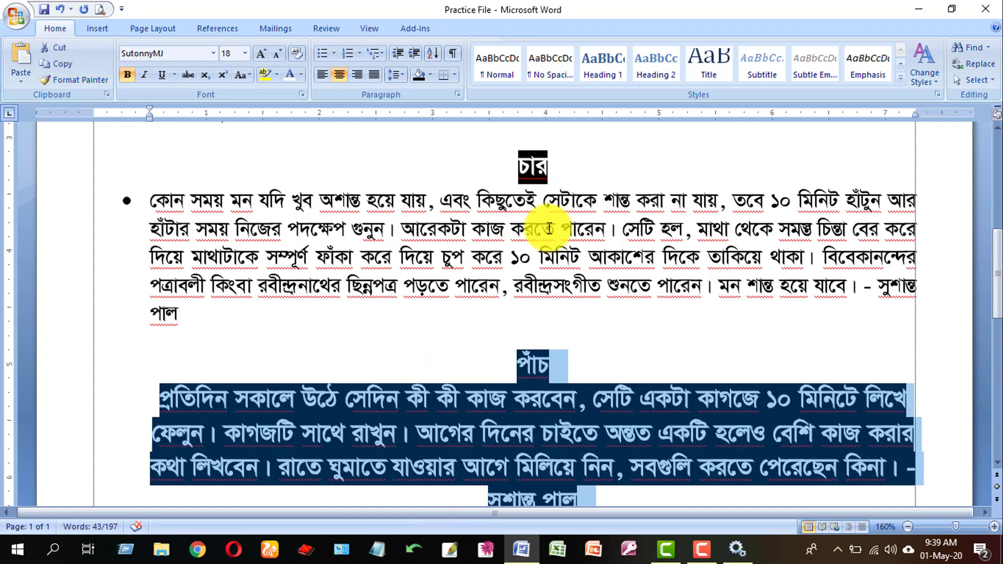
{"action": "scroll", "coordinate": [549, 229], "scroll_direction": "down", "scroll_amount": 1}
{"action": "scroll", "coordinate": [549, 192], "scroll_direction": "up", "scroll_amount": 1}
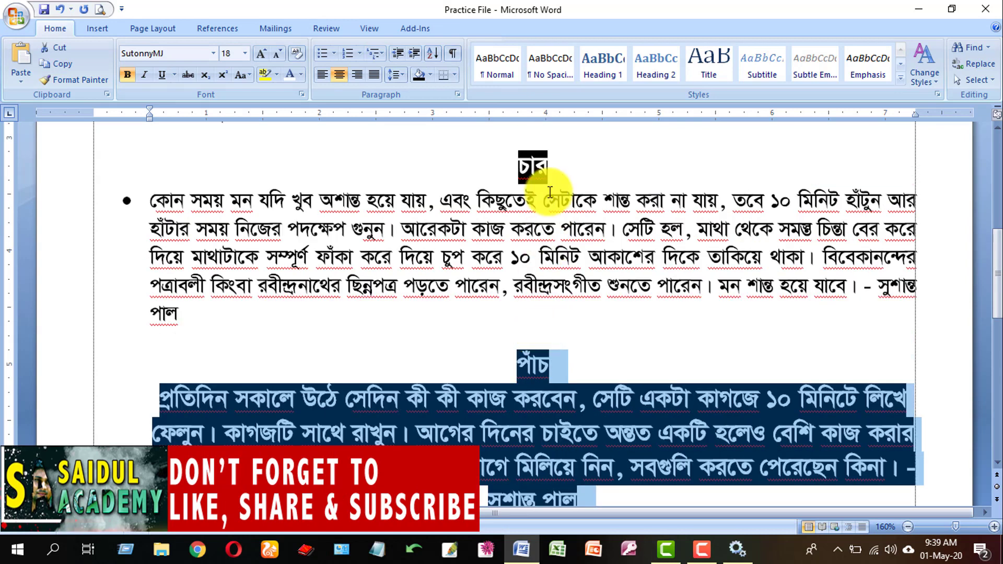
{"action": "left_click", "coordinate": [531, 358]}
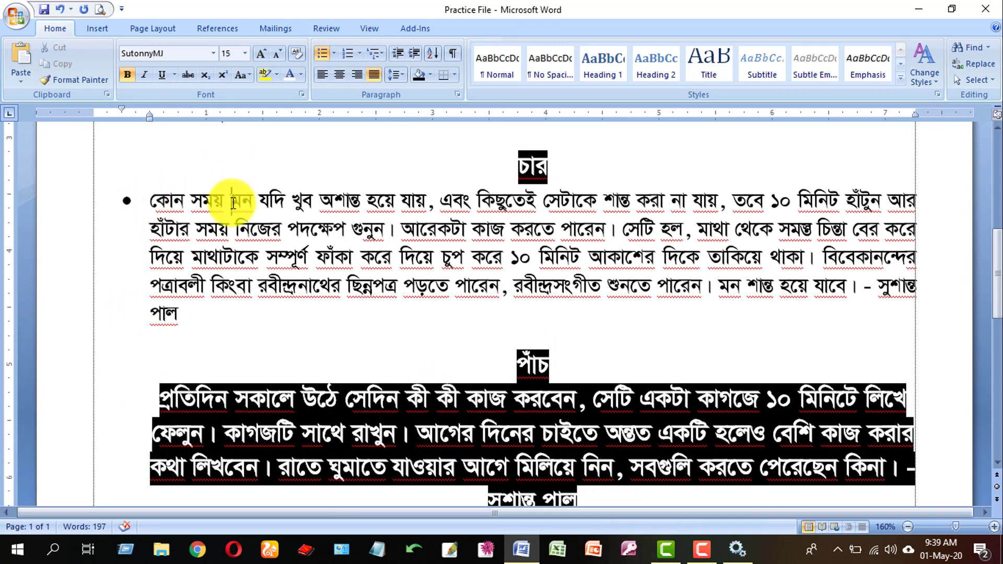
Copy the bulleted paragraph formatting under "চার" onto the paragraph under "পাঁচ" with Format Painter
{"action": "left_click_drag", "start_coordinate": [217, 200], "coordinate": [303, 225]}
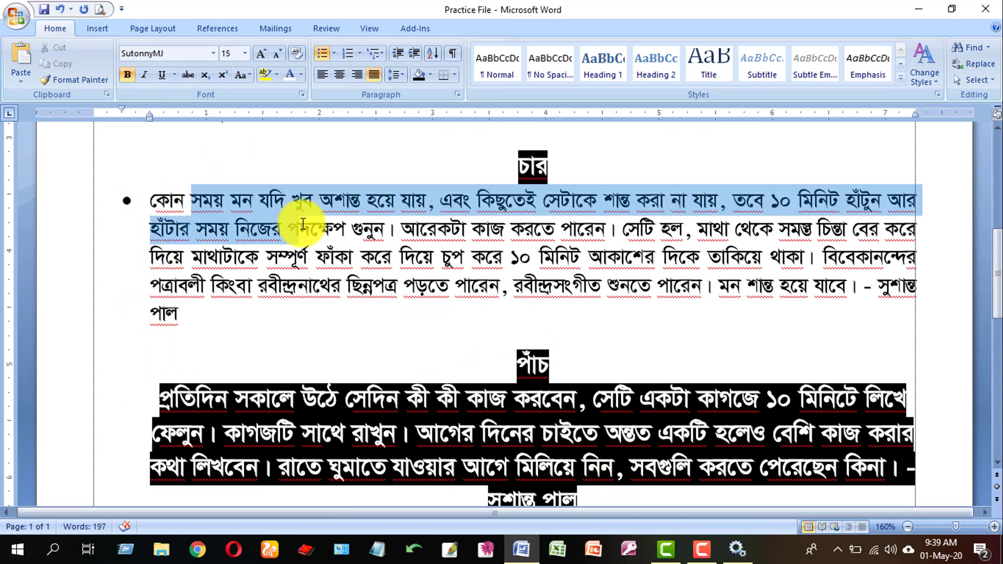
{"action": "left_click", "coordinate": [253, 200]}
{"action": "mouse_move", "coordinate": [157, 400]}
{"action": "left_mouse_down"}
{"action": "mouse_move", "coordinate": [131, 413]}
{"action": "mouse_move", "coordinate": [593, 501]}
{"action": "left_mouse_up"}
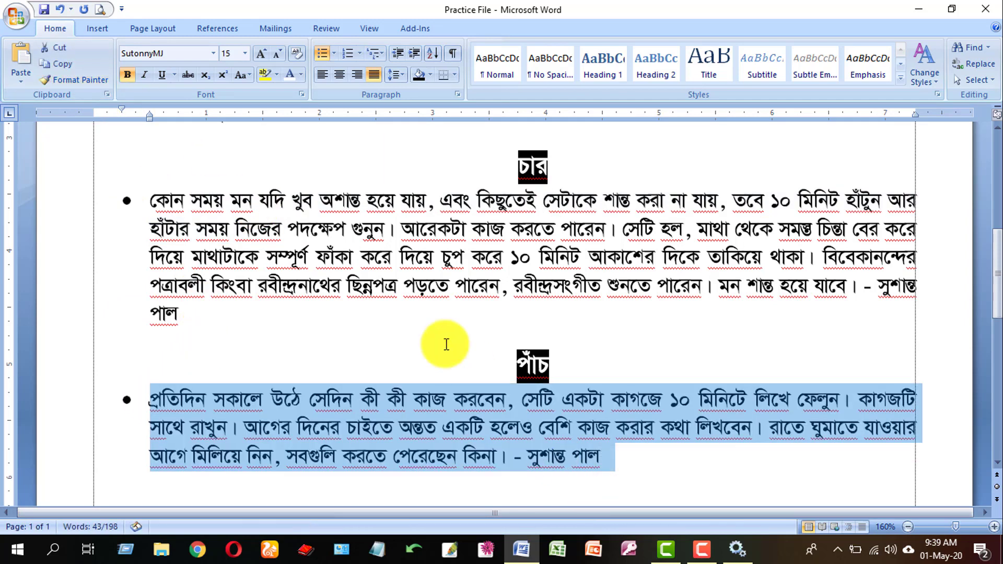
{"action": "left_click", "coordinate": [226, 199]}
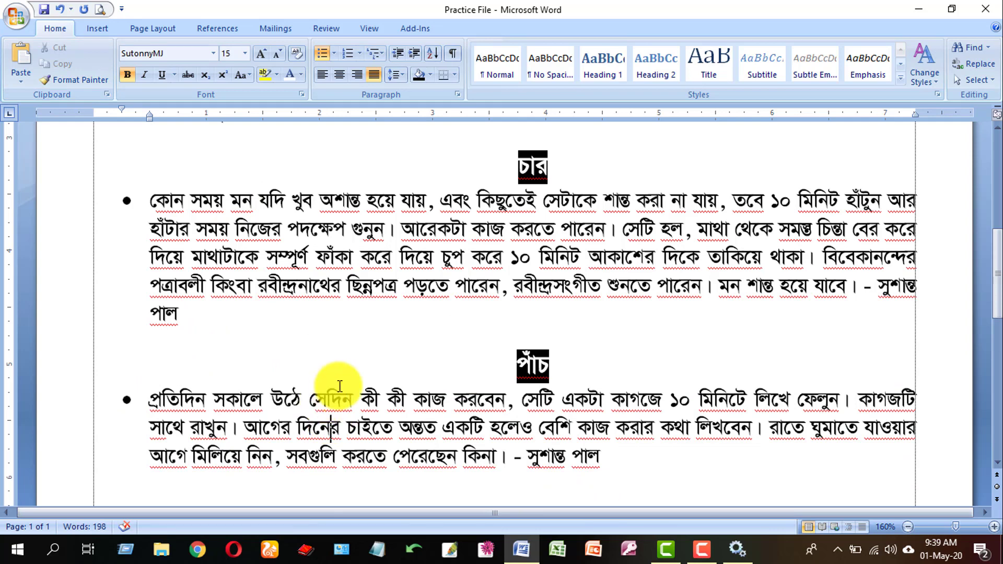
{"action": "scroll", "coordinate": [339, 386], "scroll_direction": "down", "scroll_amount": 2}
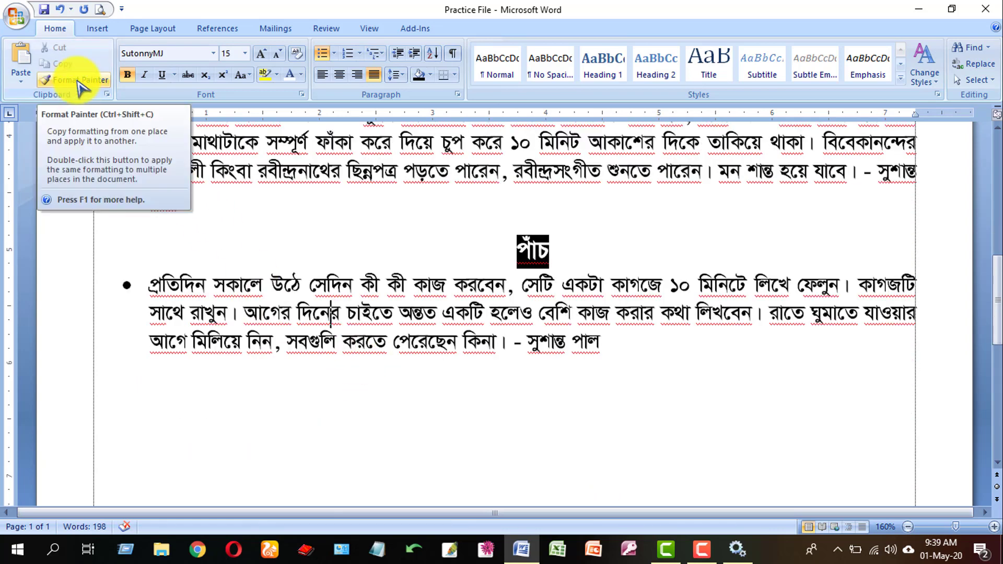
{"action": "scroll", "coordinate": [447, 342], "scroll_direction": "up", "scroll_amount": 8}
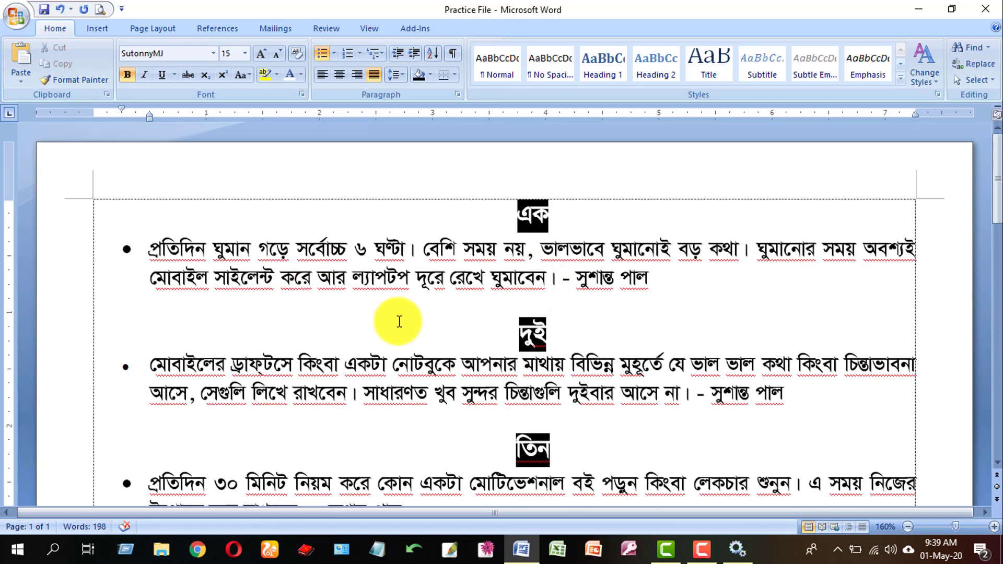